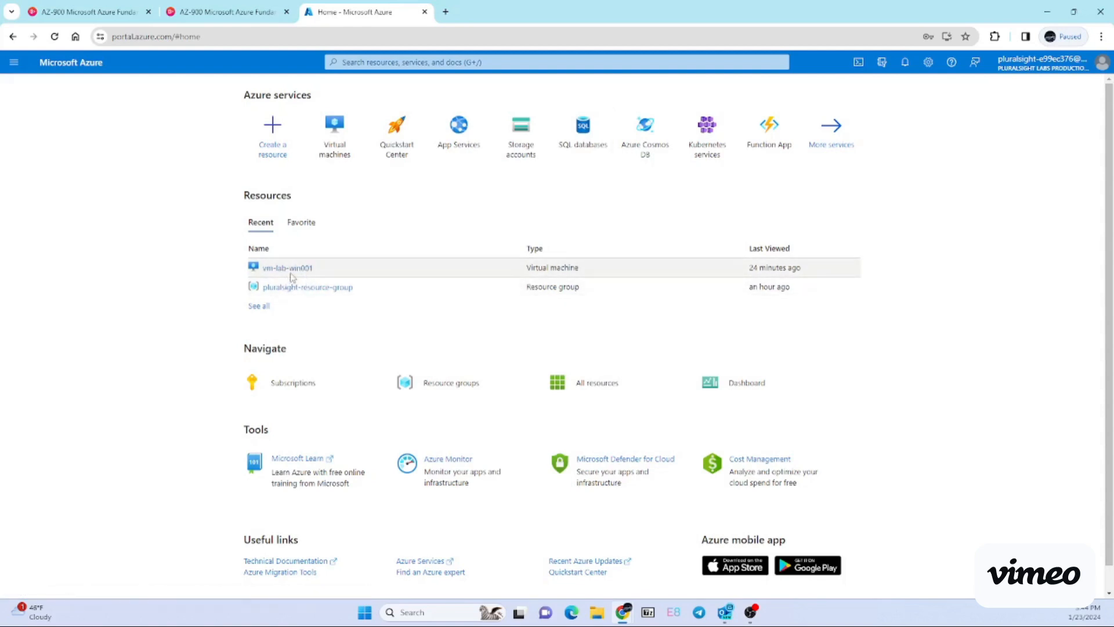
# Step: Open the network settings of the vm-lab-win001 virtual machine and review its network security group rules
pyautogui.click(293, 269)
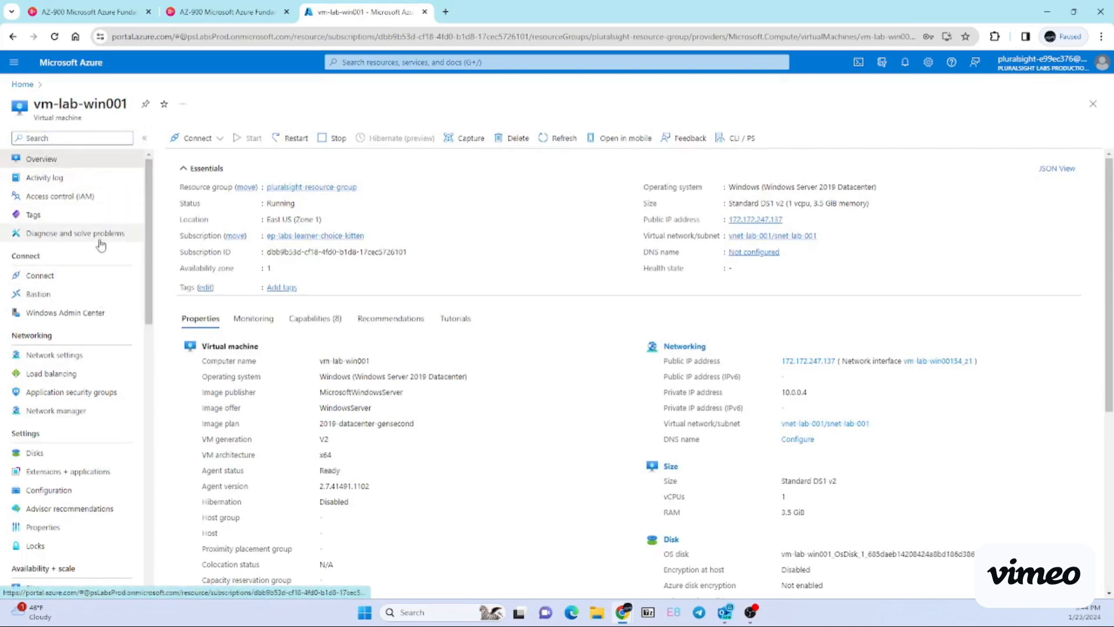
pyautogui.scroll(-3, 99, 250)
pyautogui.scroll(2, 100, 334)
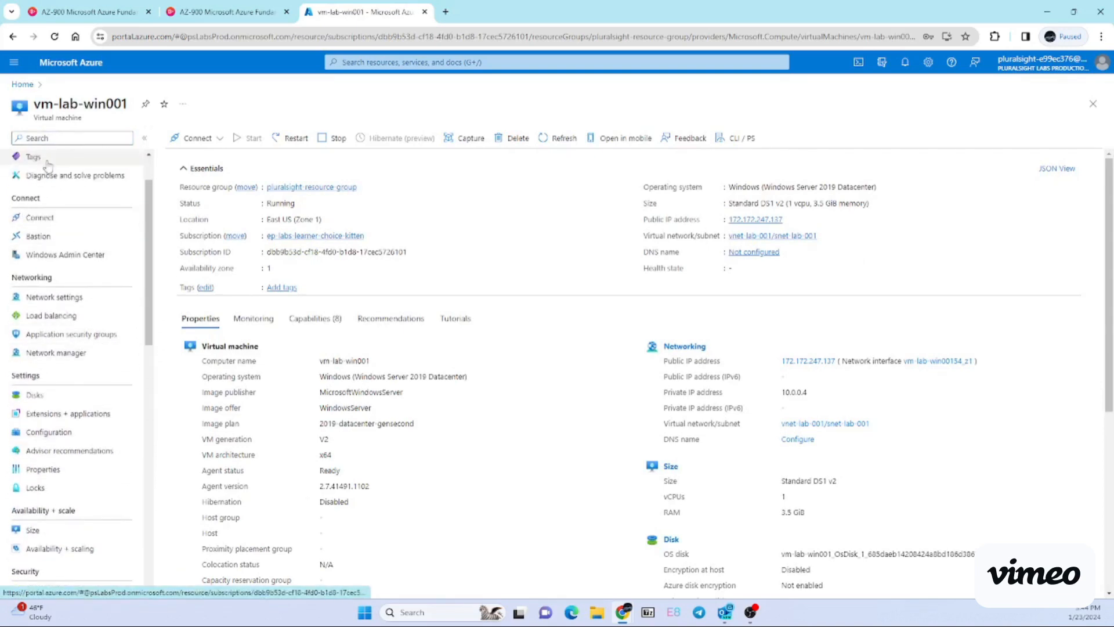
pyautogui.click(78, 301)
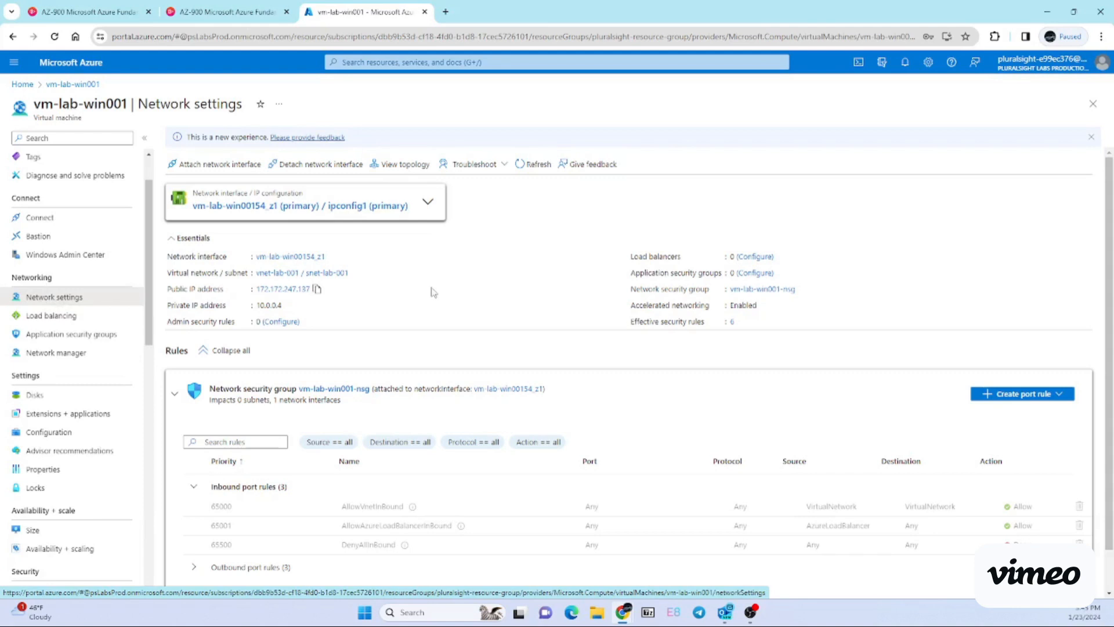
pyautogui.scroll(-1, 409, 290)
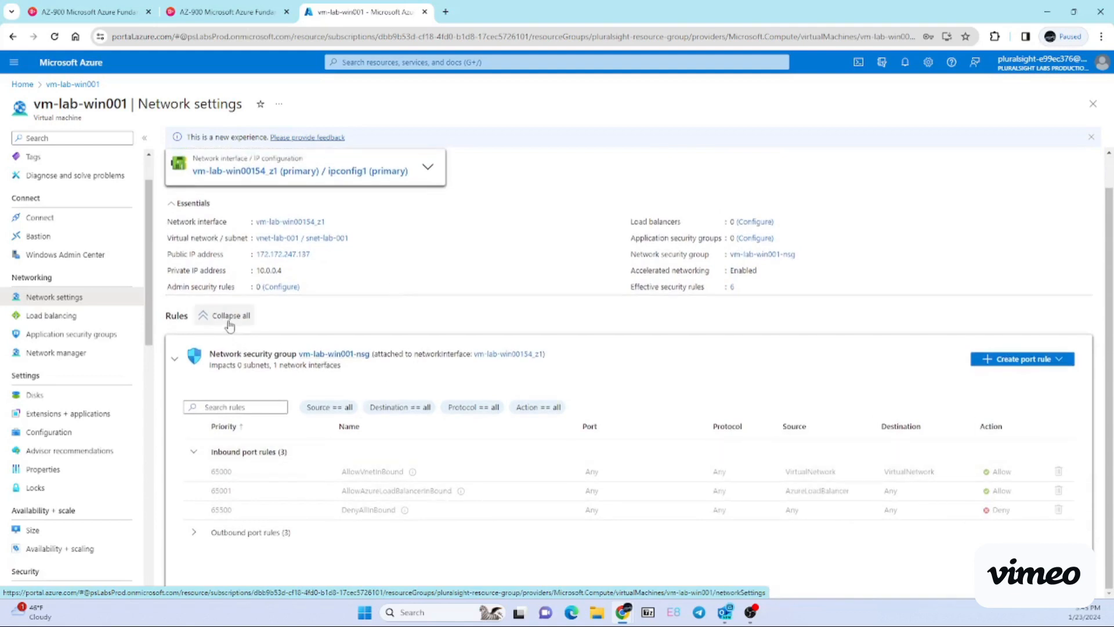
pyautogui.scroll(1, 348, 272)
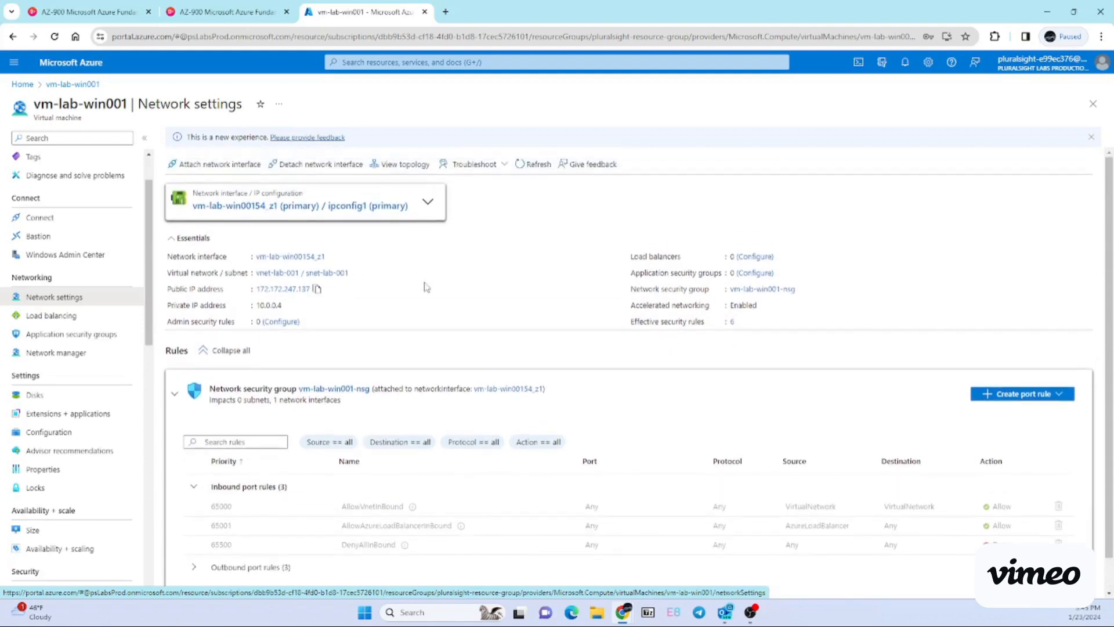
# Step: Set the primary network interface of vm-lab-win001 to use the custom DNS server 8.8.8.8 and save the change
pyautogui.click(319, 207)
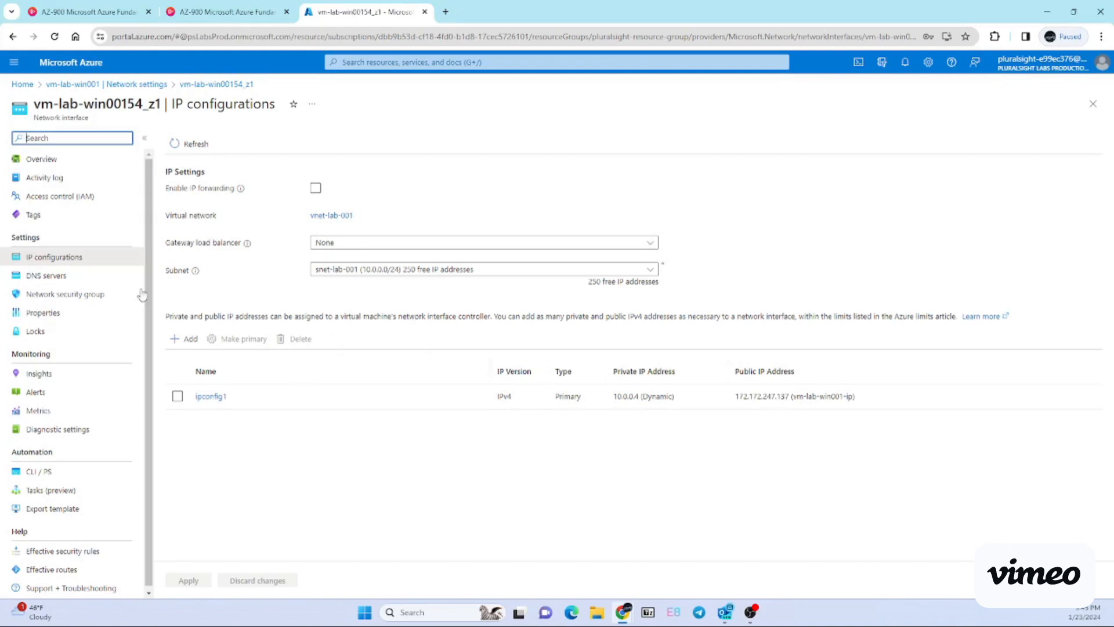
pyautogui.click(58, 281)
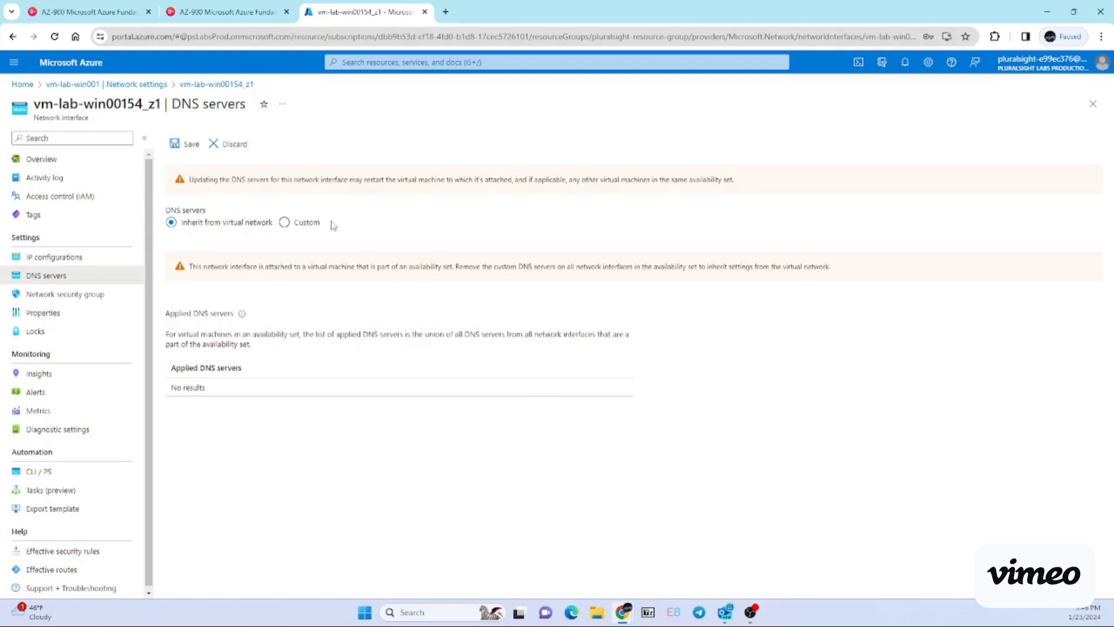
pyautogui.click(286, 225)
pyautogui.click(279, 269)
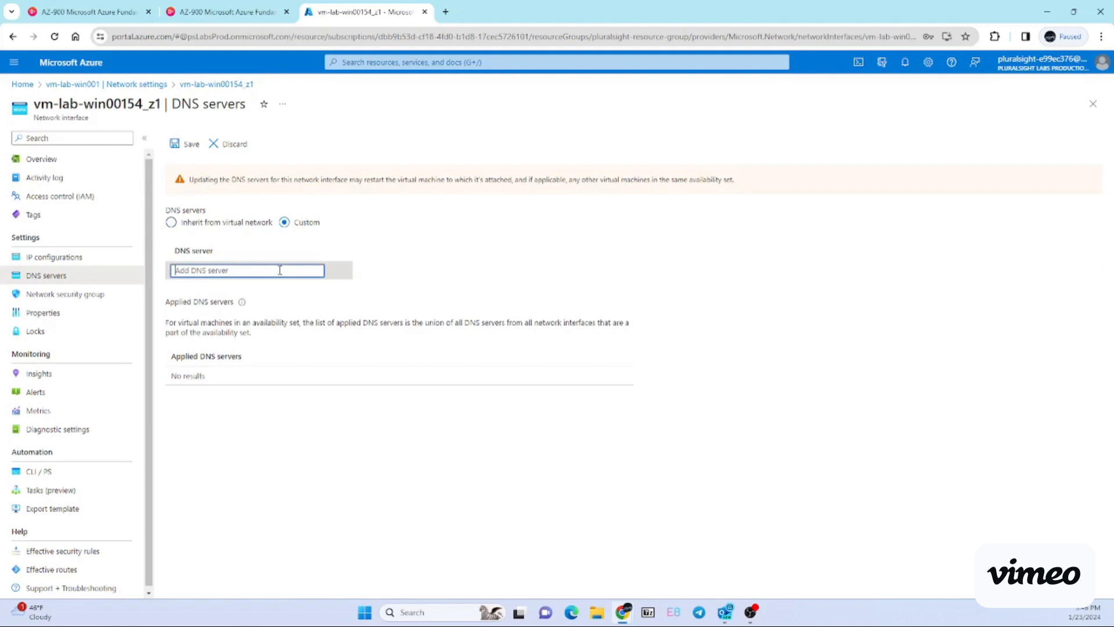
pyautogui.write('8.8.8')
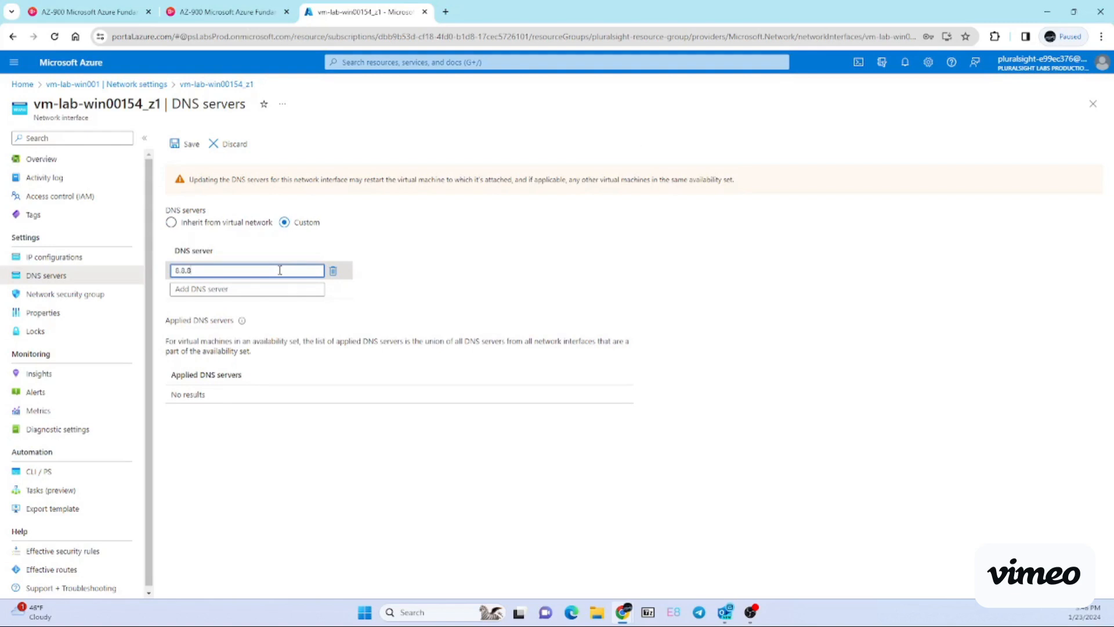
pyautogui.write('.8')
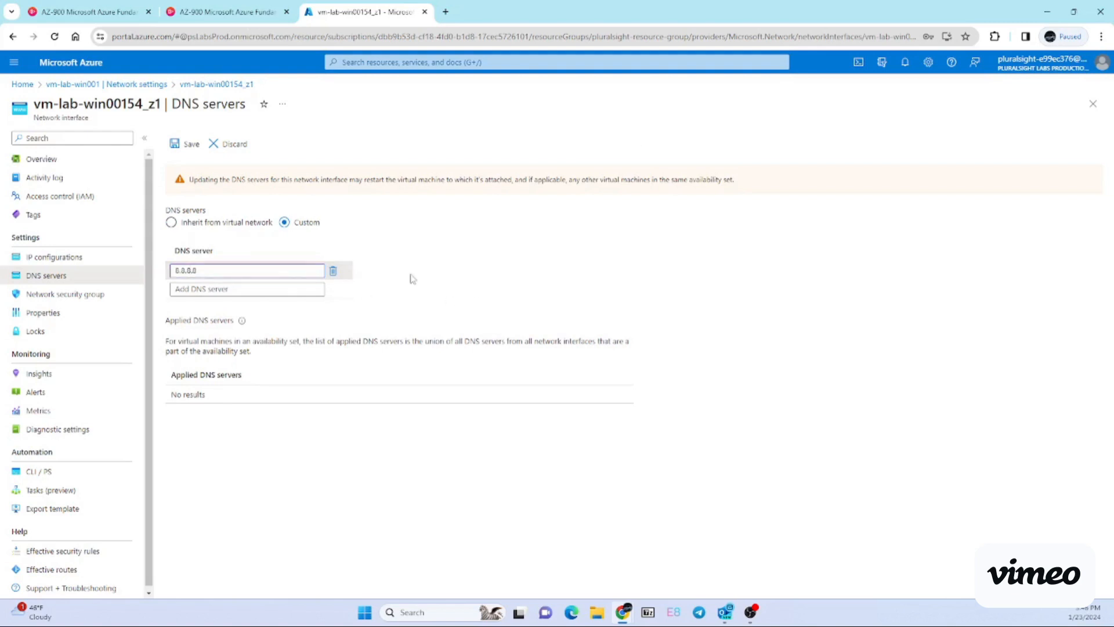
pyautogui.click(261, 270)
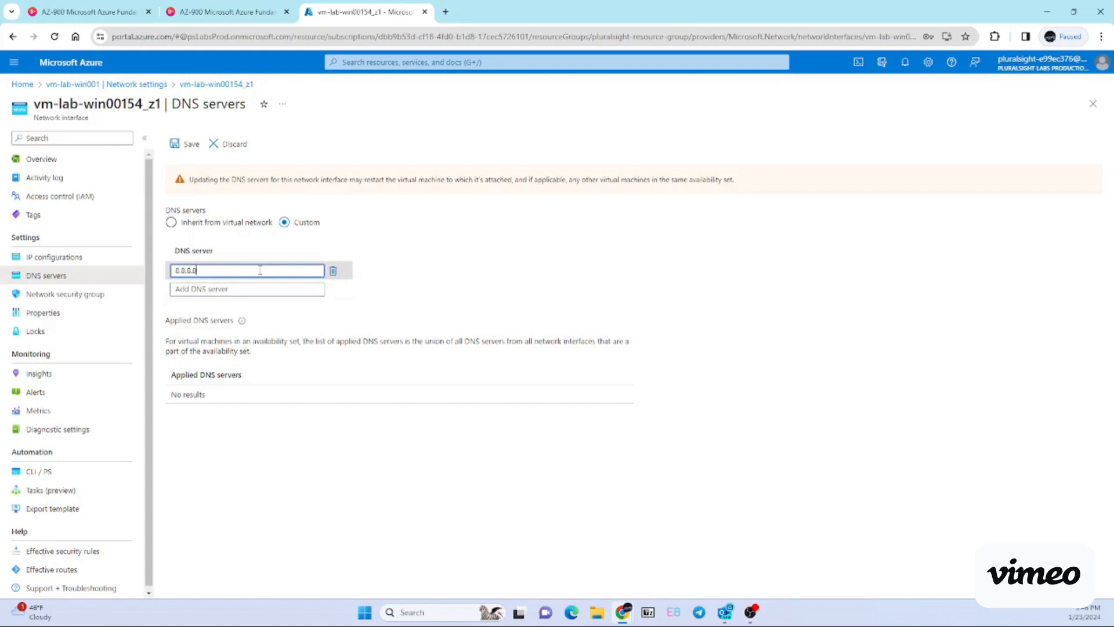
pyautogui.click(413, 277)
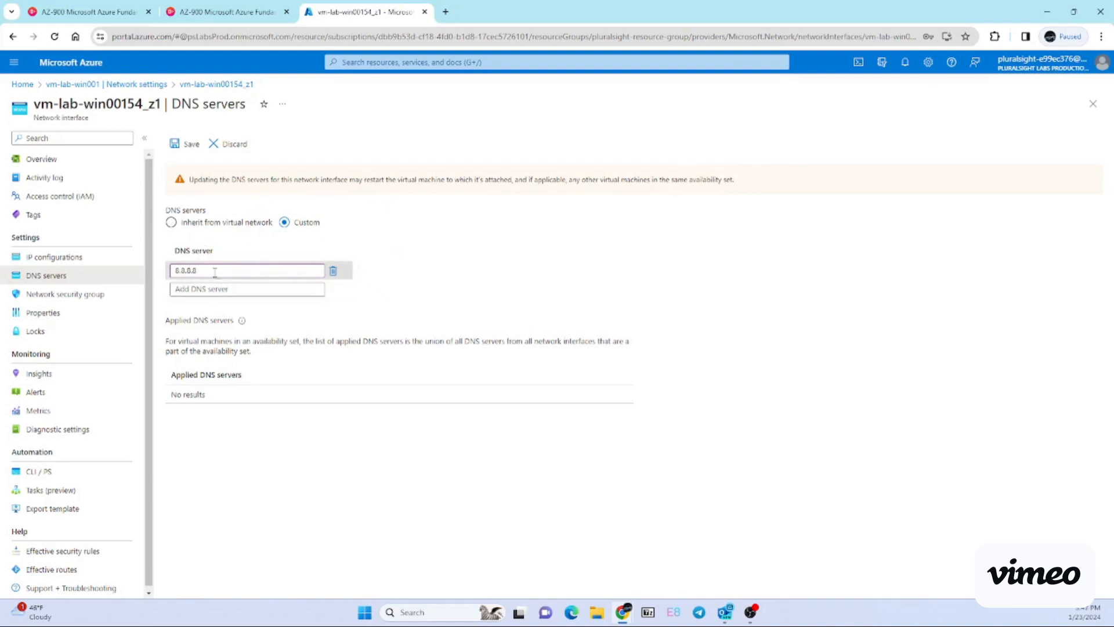
pyautogui.click(183, 152)
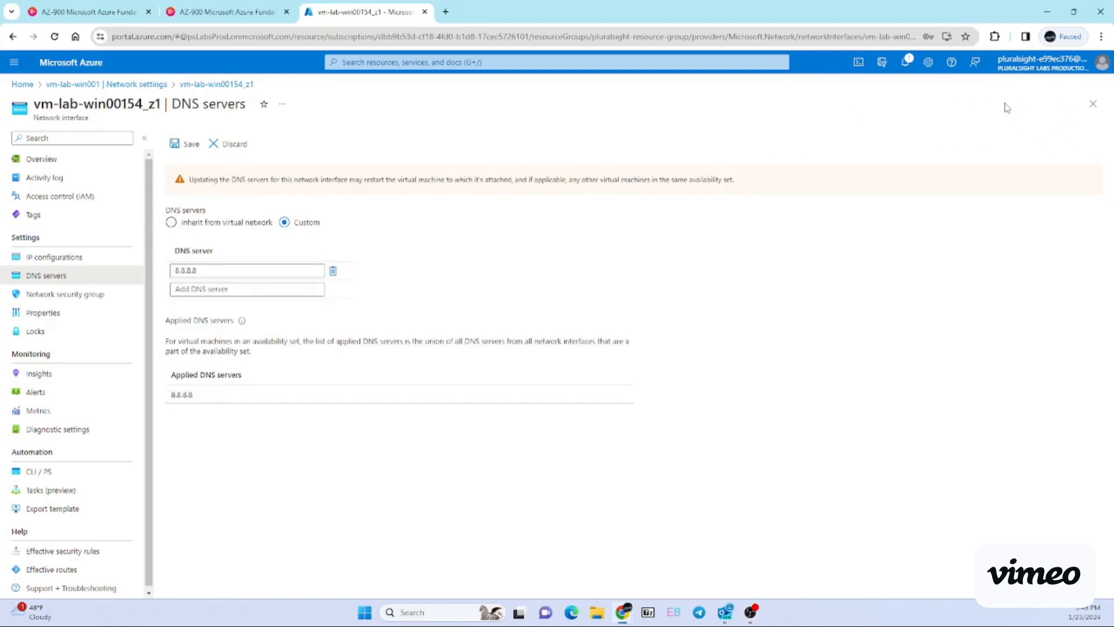
# Step: Close the network interface and virtual machine pages to return to the portal home page
pyautogui.click(1093, 108)
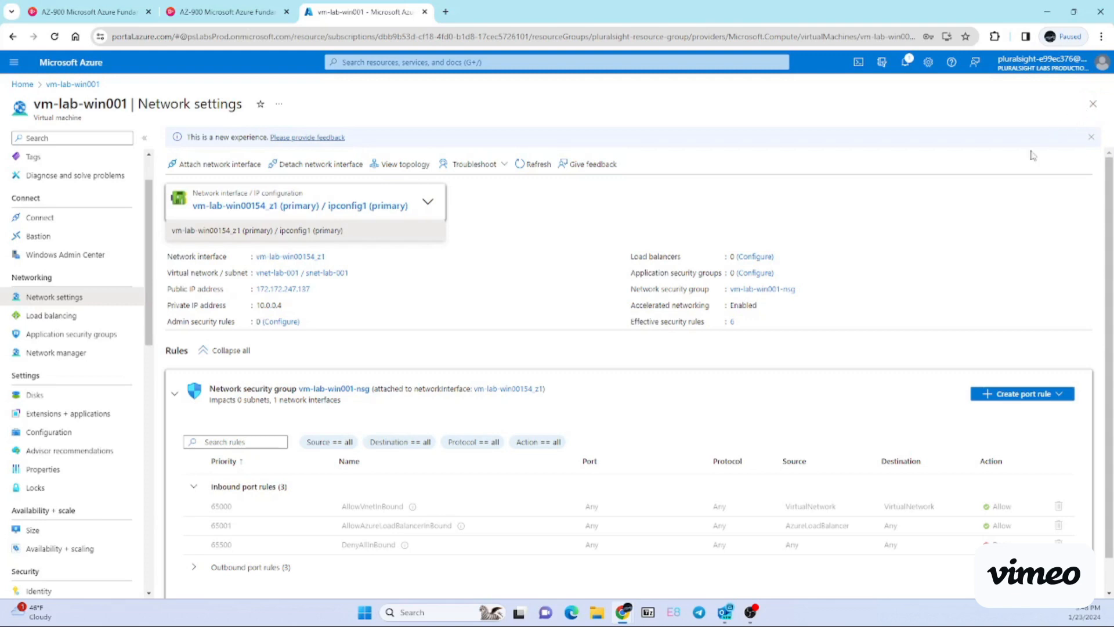
pyautogui.click(1090, 138)
pyautogui.click(1093, 104)
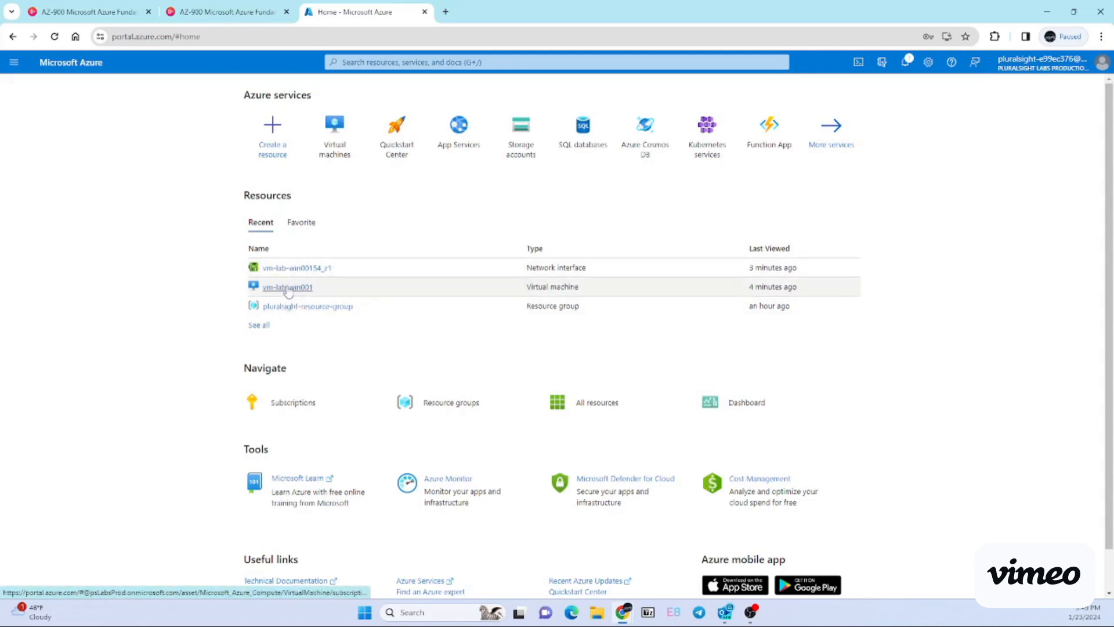
# Step: Reopen vm-lab-win001 from the recent resources and look through its network settings
pyautogui.moveTo(287, 290)
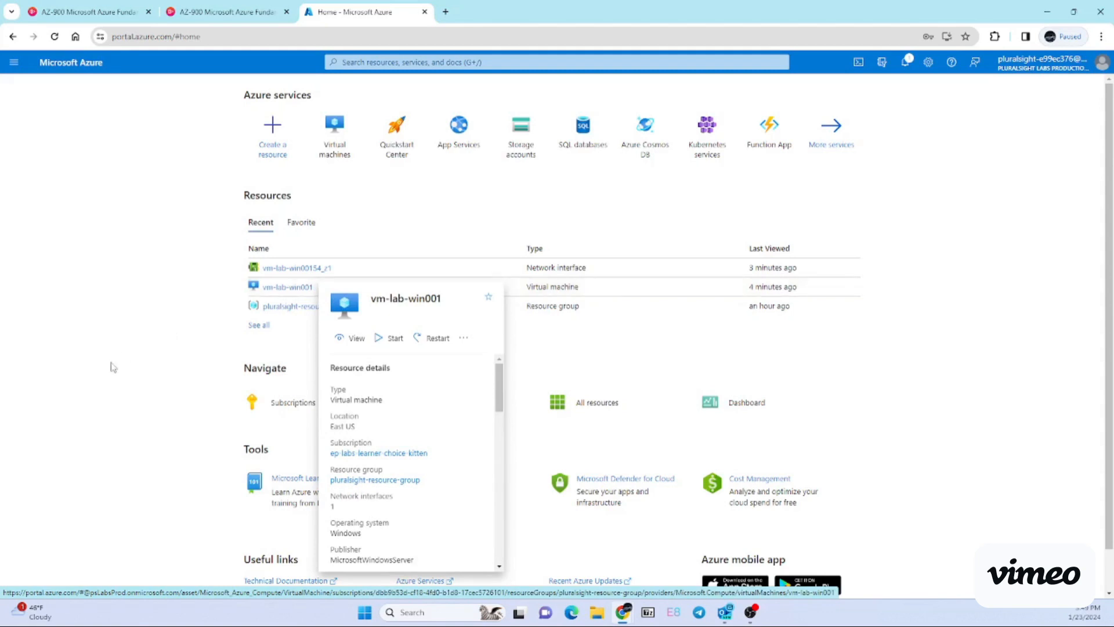
pyautogui.scroll(-1, 174, 310)
pyautogui.scroll(1, 348, 330)
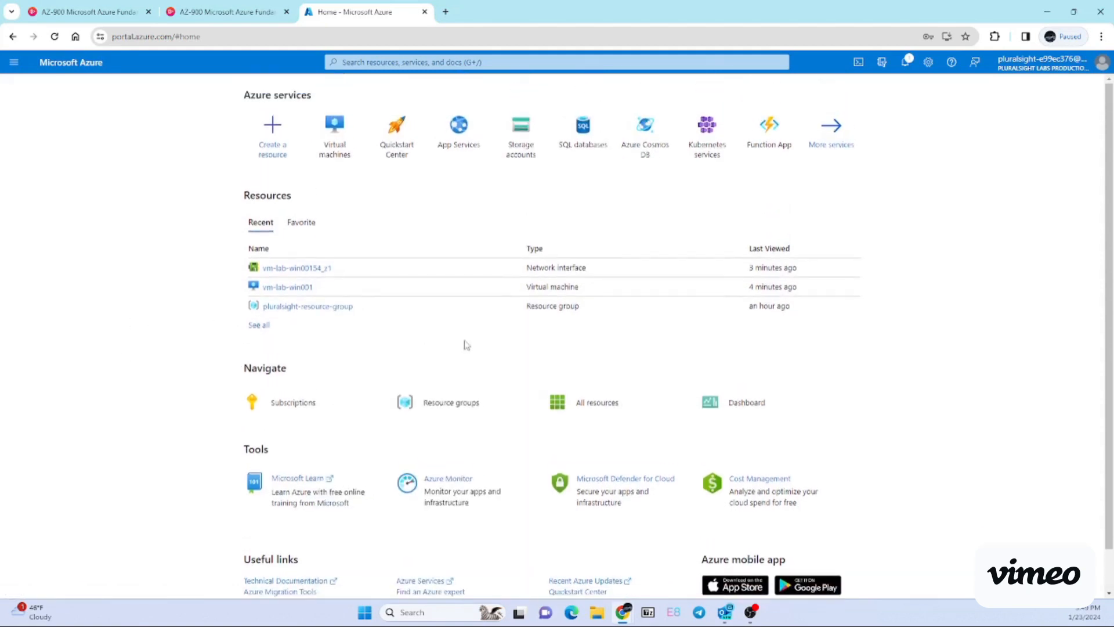
pyautogui.click(300, 293)
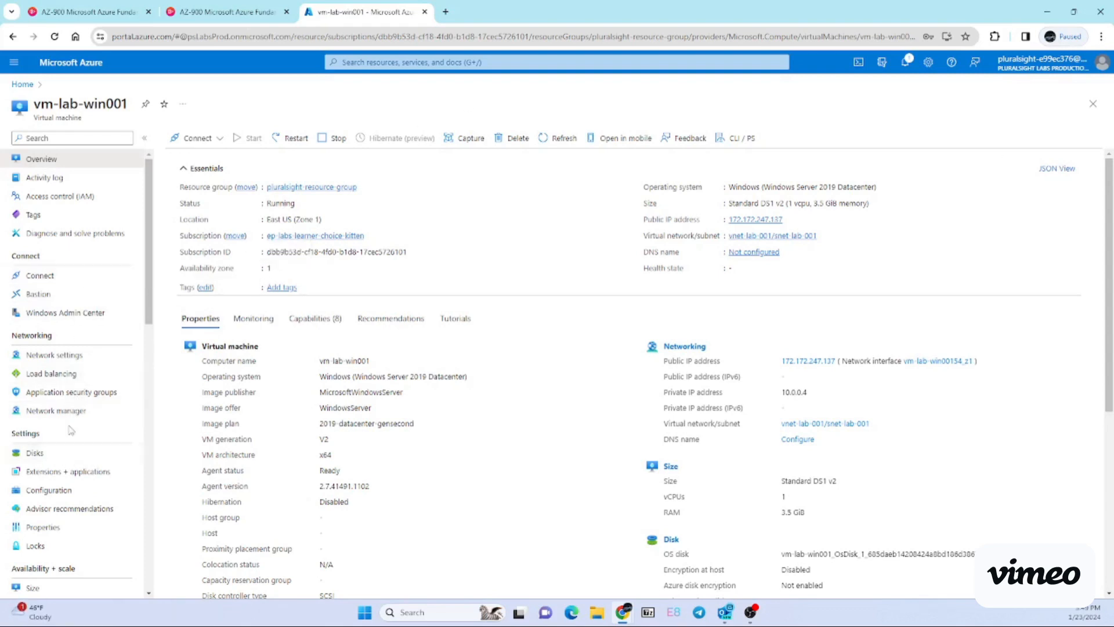
pyautogui.click(51, 355)
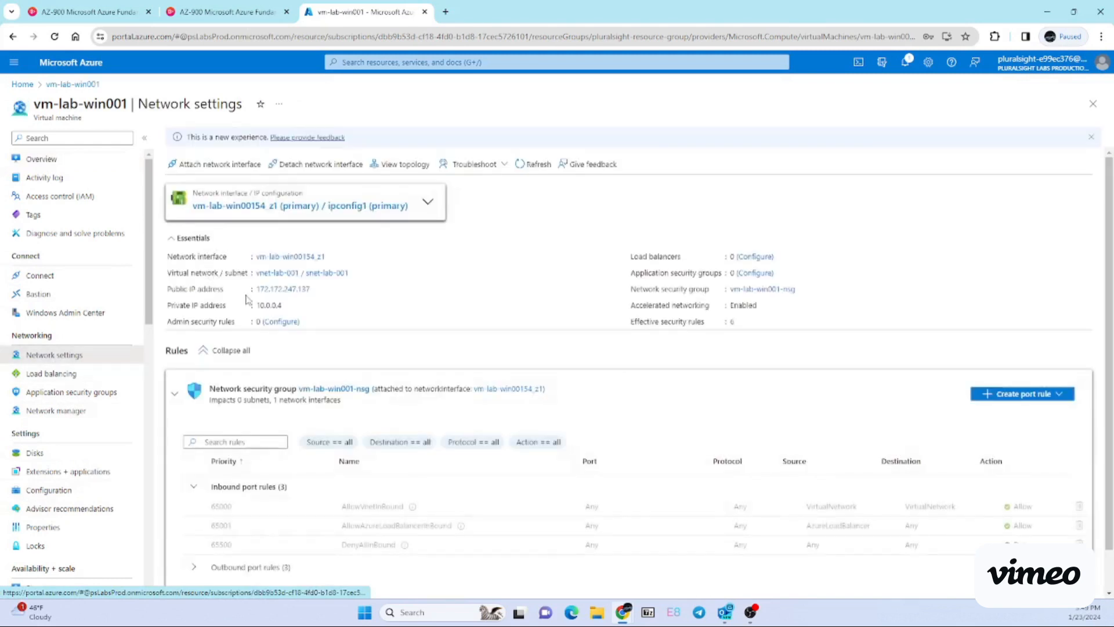
pyautogui.scroll(-1, 401, 336)
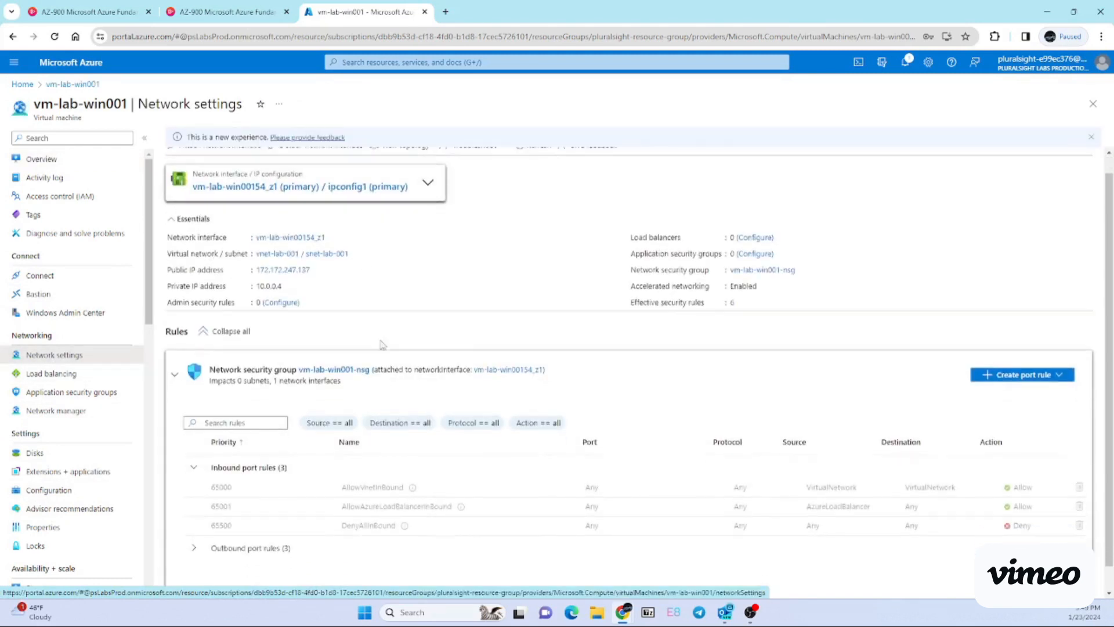
pyautogui.scroll(1, 356, 492)
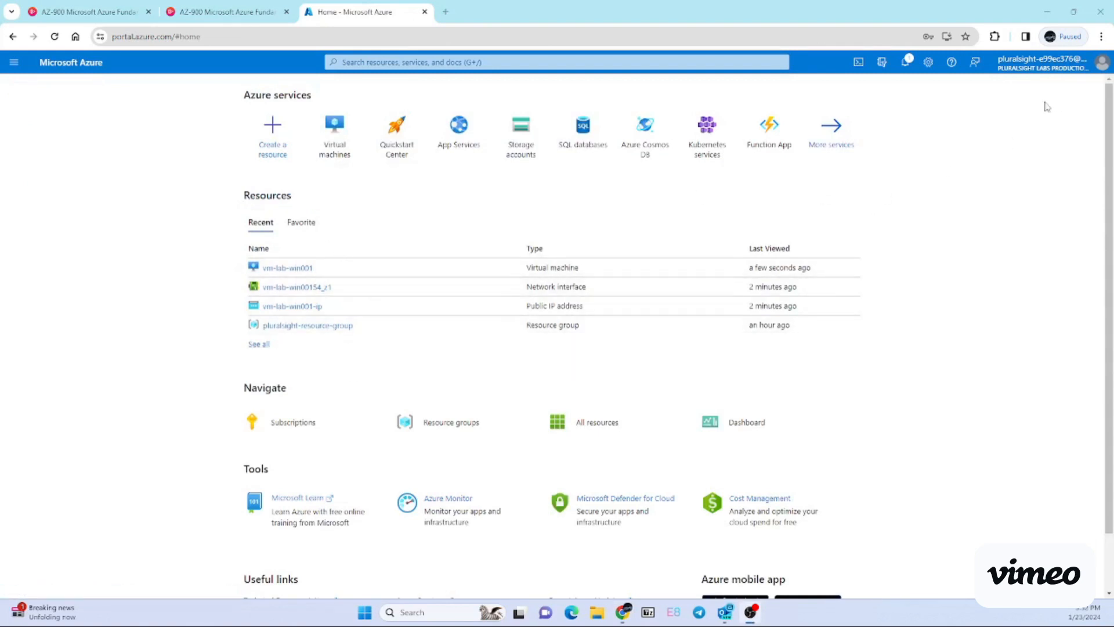
# Step: Open the vm-lab-win001 overview, review its properties, and open the DNS name configuration of its public IP address
pyautogui.click(288, 268)
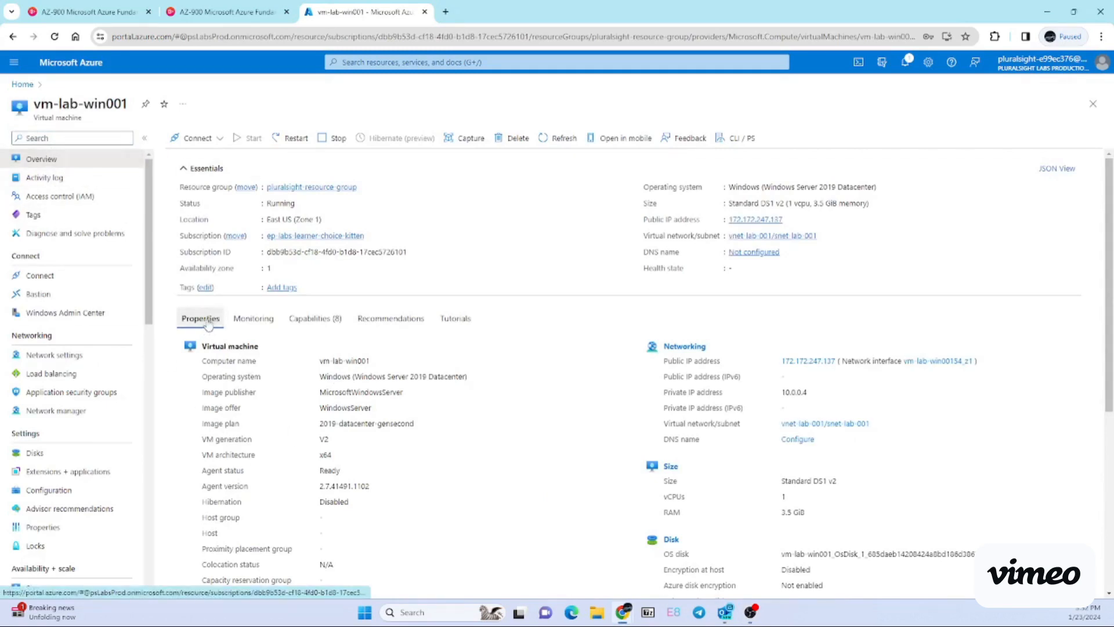
pyautogui.scroll(-1, 236, 383)
pyautogui.scroll(-5, 236, 383)
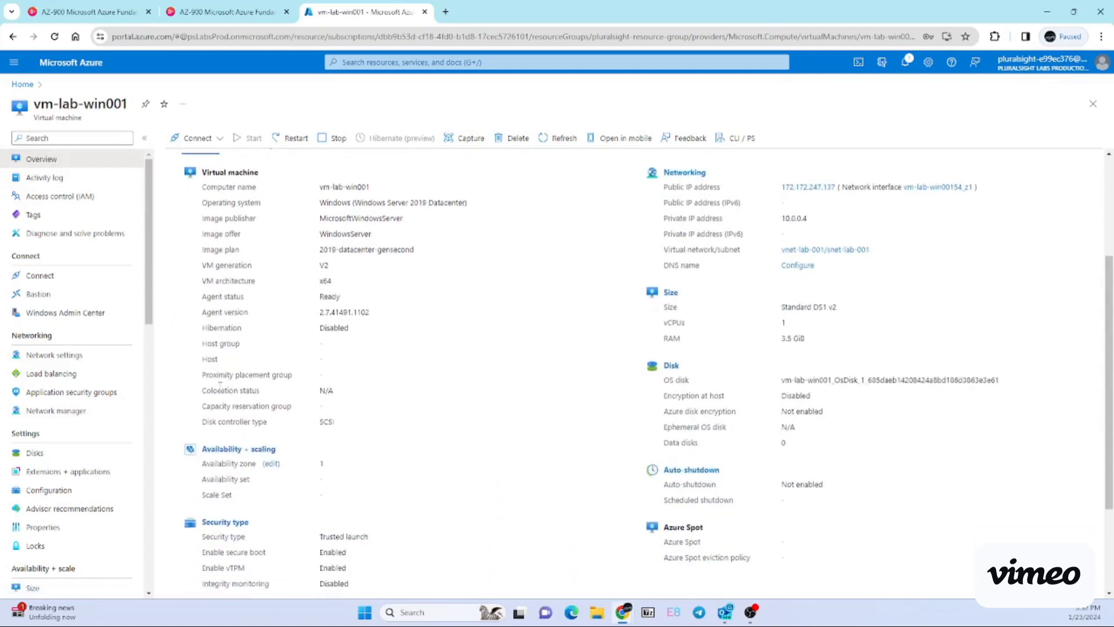
pyautogui.scroll(6, 265, 386)
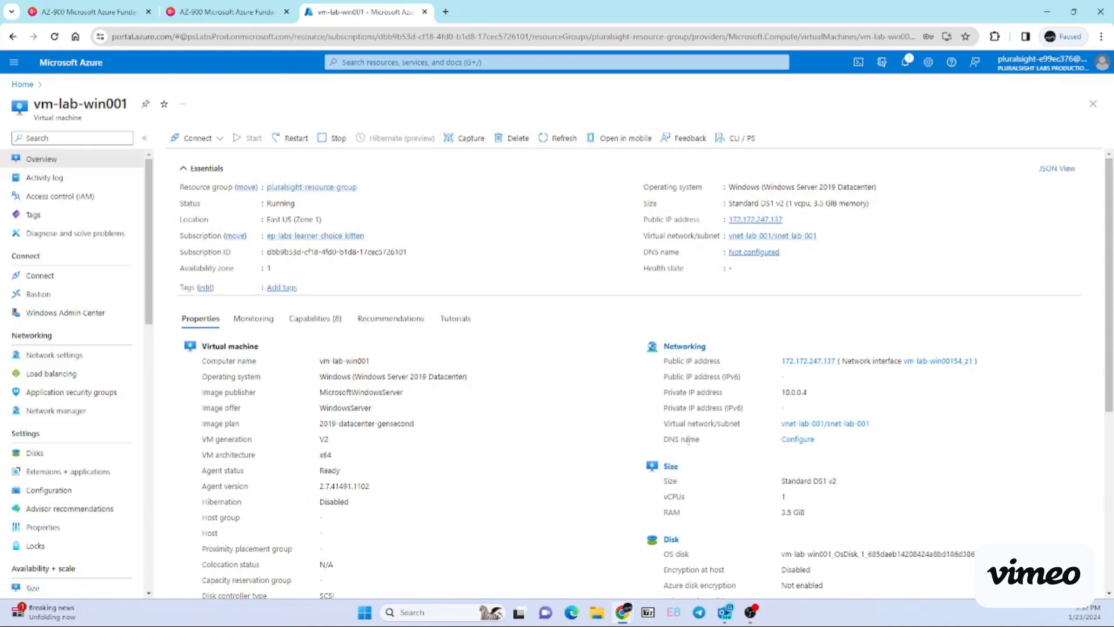
pyautogui.click(797, 440)
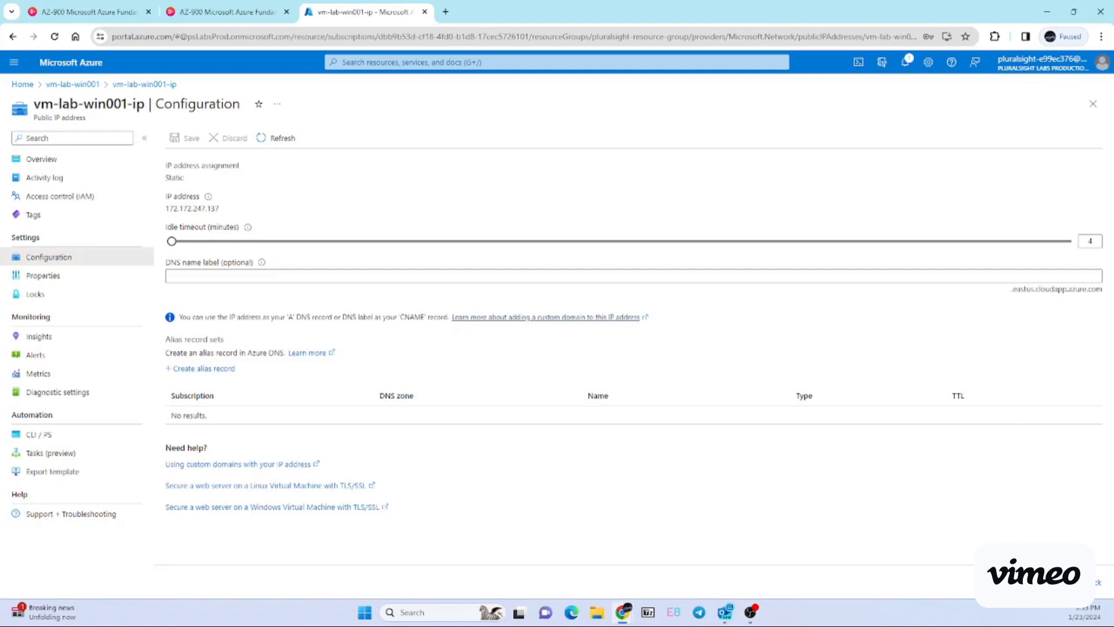
# Step: Set the public IP address's DNS name label to vm-lab-win001-xxx and save the configuration
pyautogui.click(207, 277)
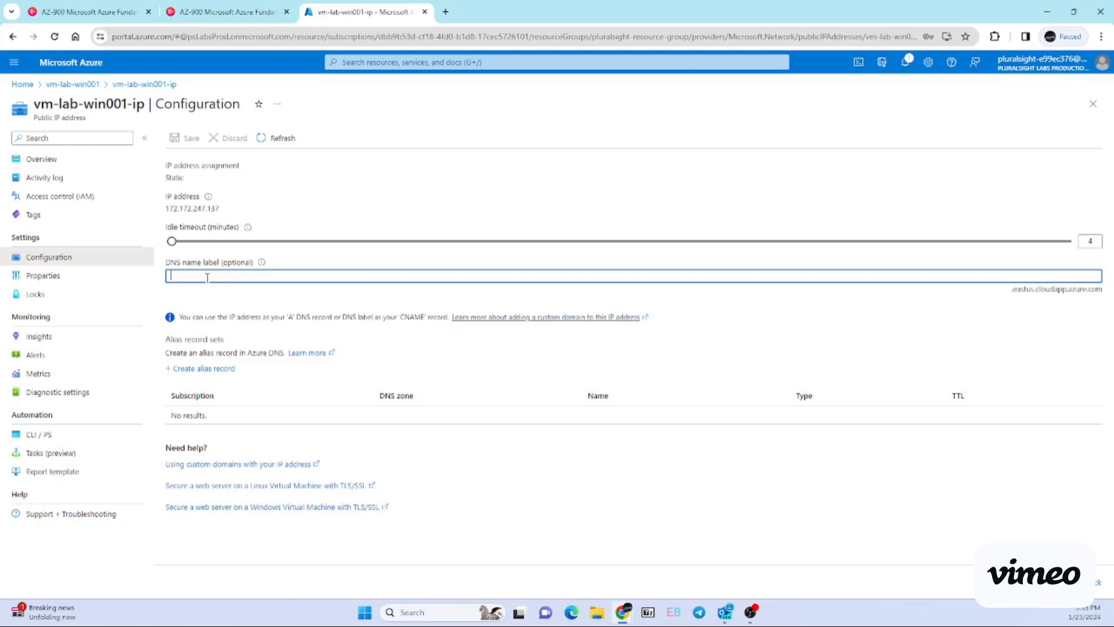
pyautogui.write('vm-lab-win')
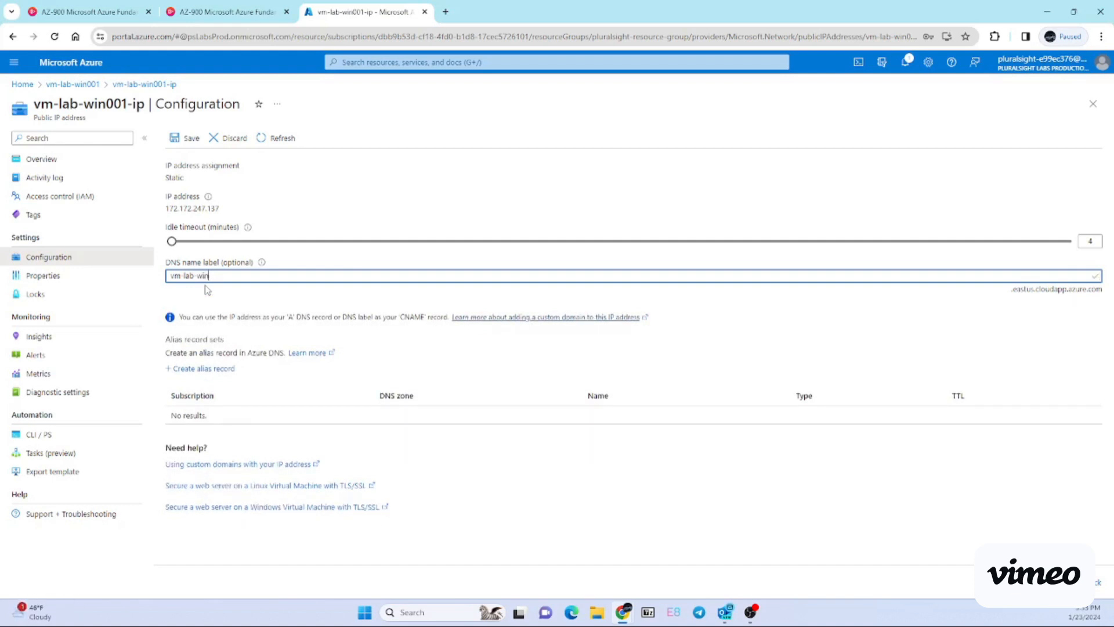
pyautogui.write('001-')
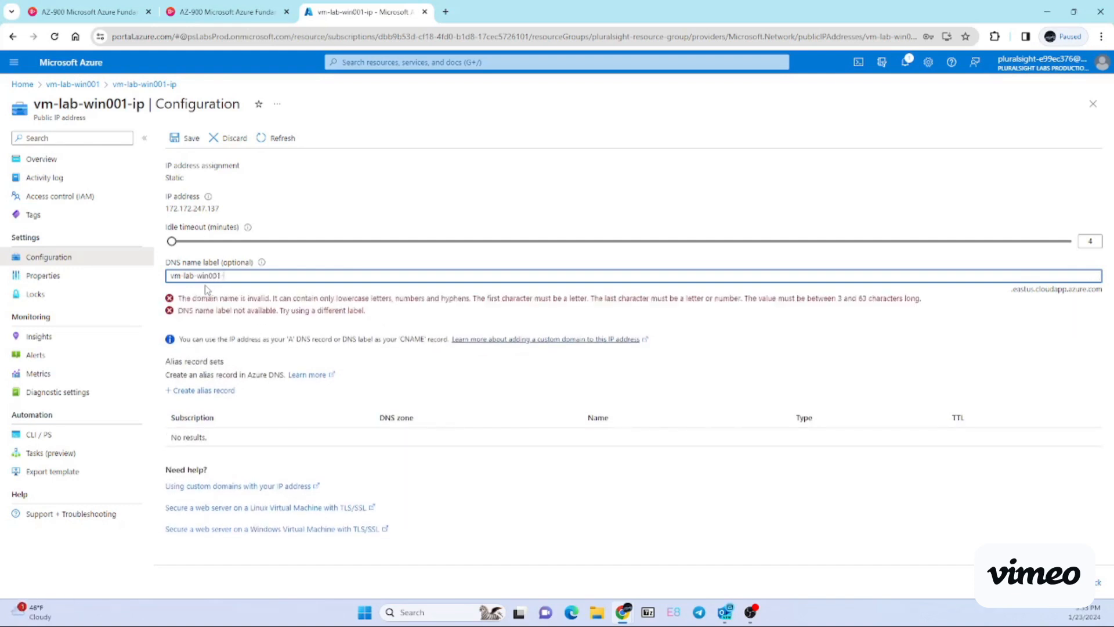
pyautogui.write('bjd')
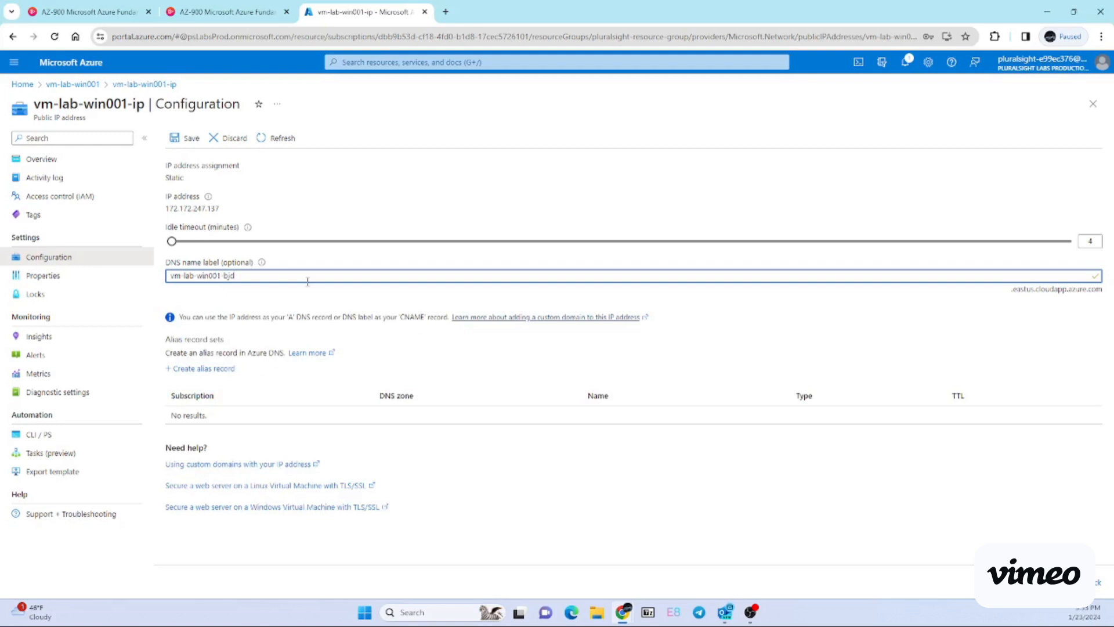
pyautogui.press('BackSpace')
pyautogui.press('BackSpace')
pyautogui.press('BackSpace')
pyautogui.write('xxx')
pyautogui.click(180, 139)
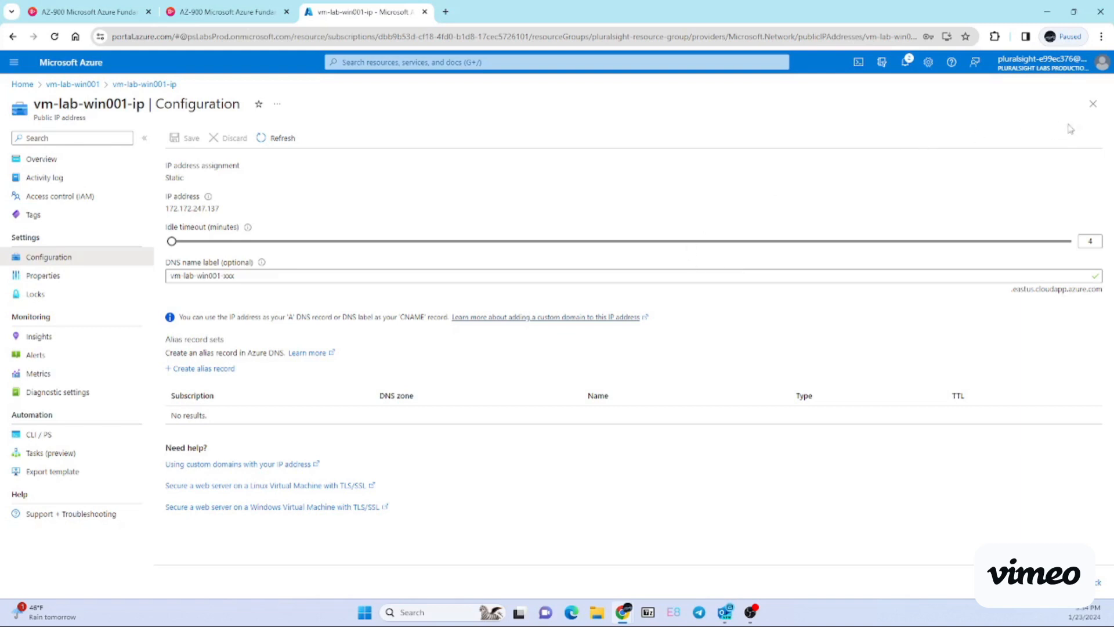
# Step: Close the public IP configuration and refresh the virtual machine's overview
pyautogui.click(1092, 105)
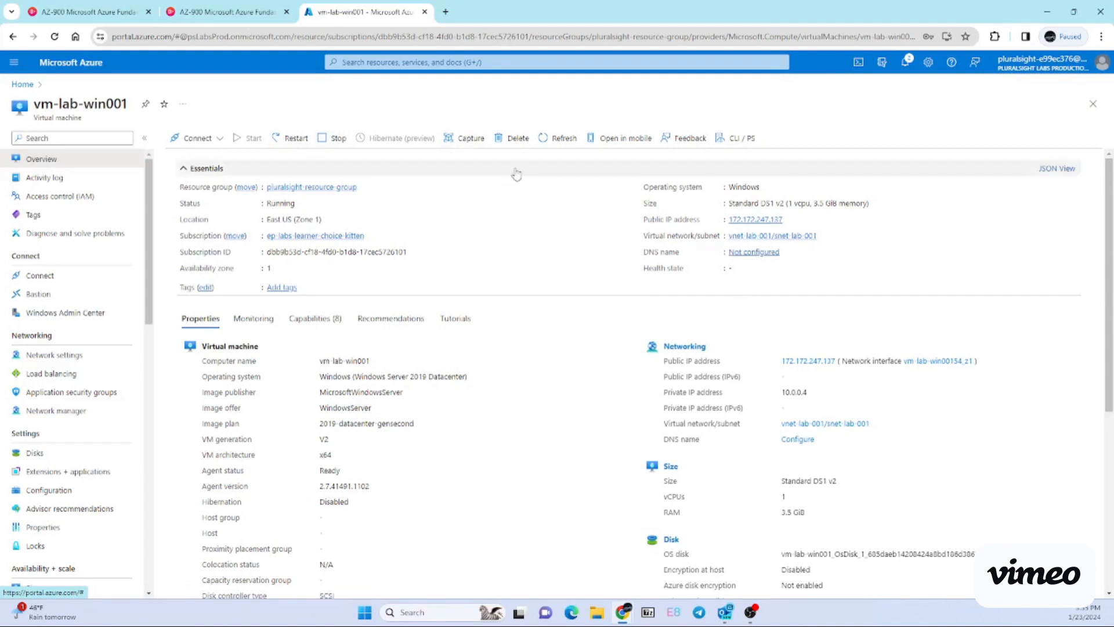
pyautogui.click(557, 138)
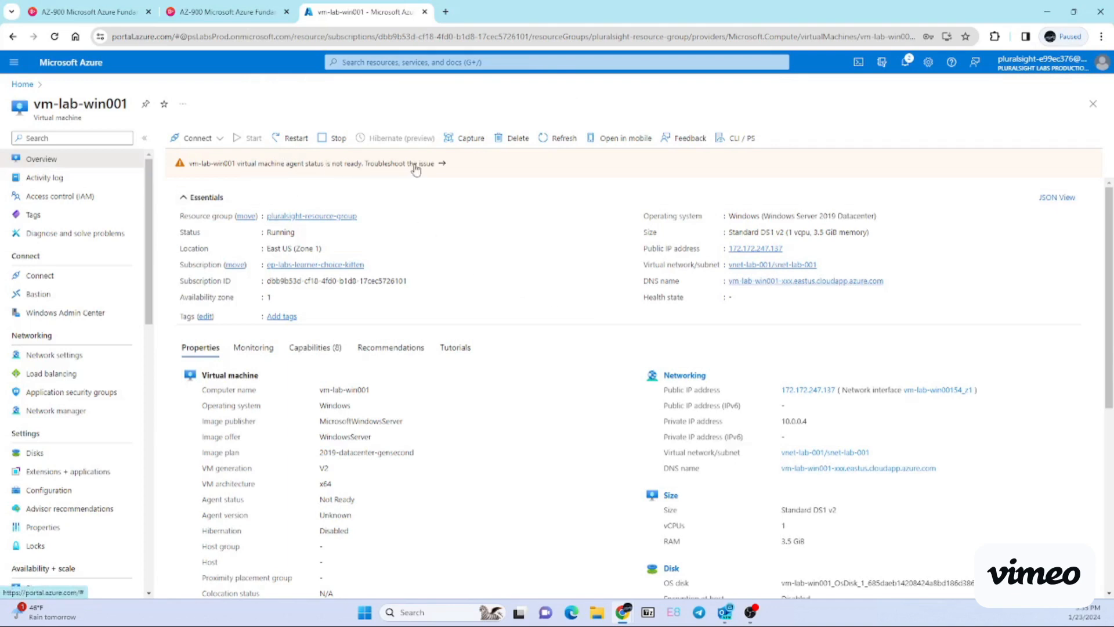
pyautogui.click(558, 138)
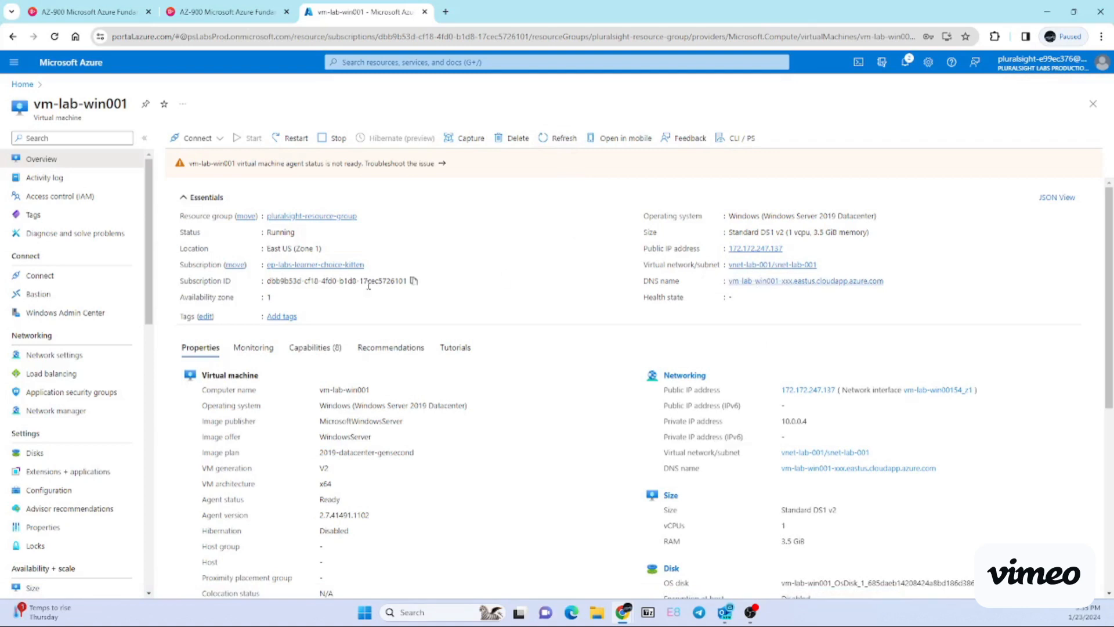
# Step: Open vm-lab-win001's network settings and start a new inbound port rule in its network security group
pyautogui.click(85, 359)
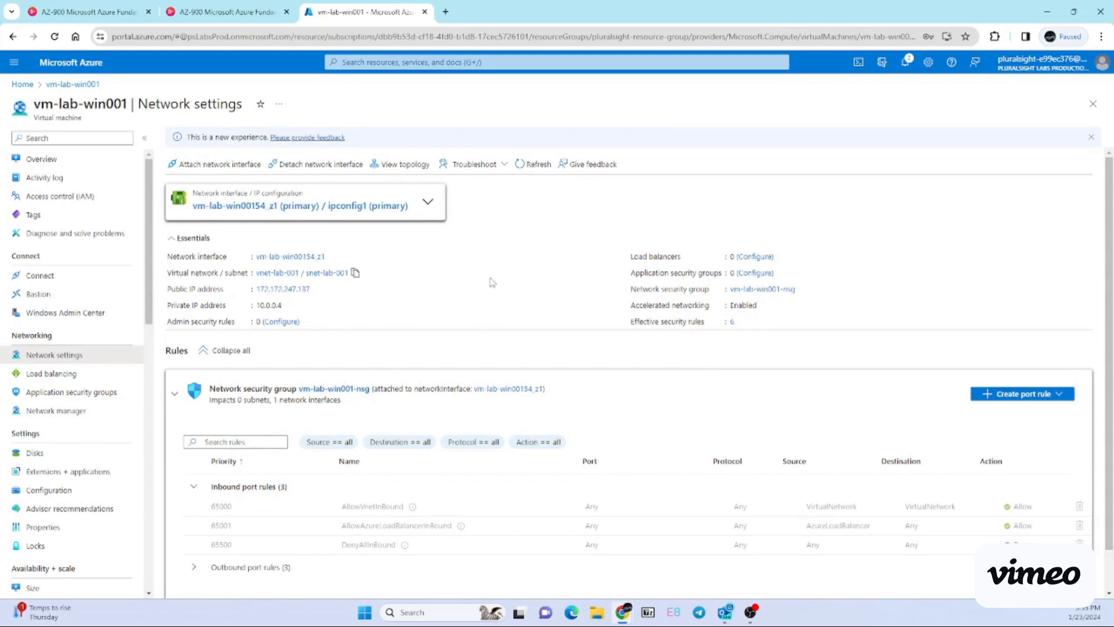
pyautogui.scroll(-1, 491, 283)
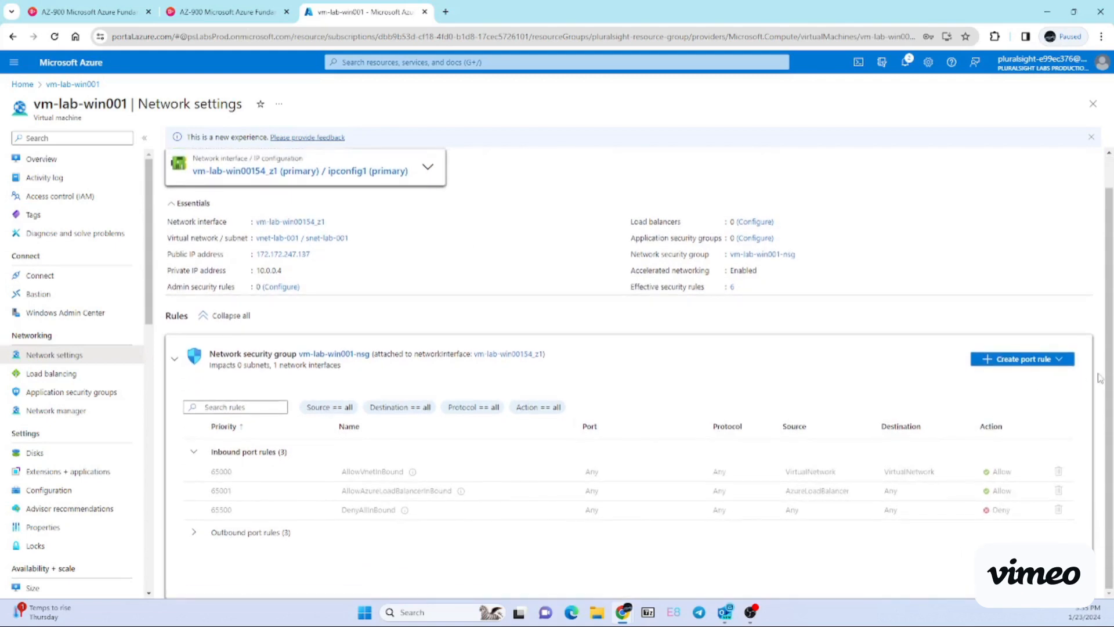
pyautogui.click(1044, 360)
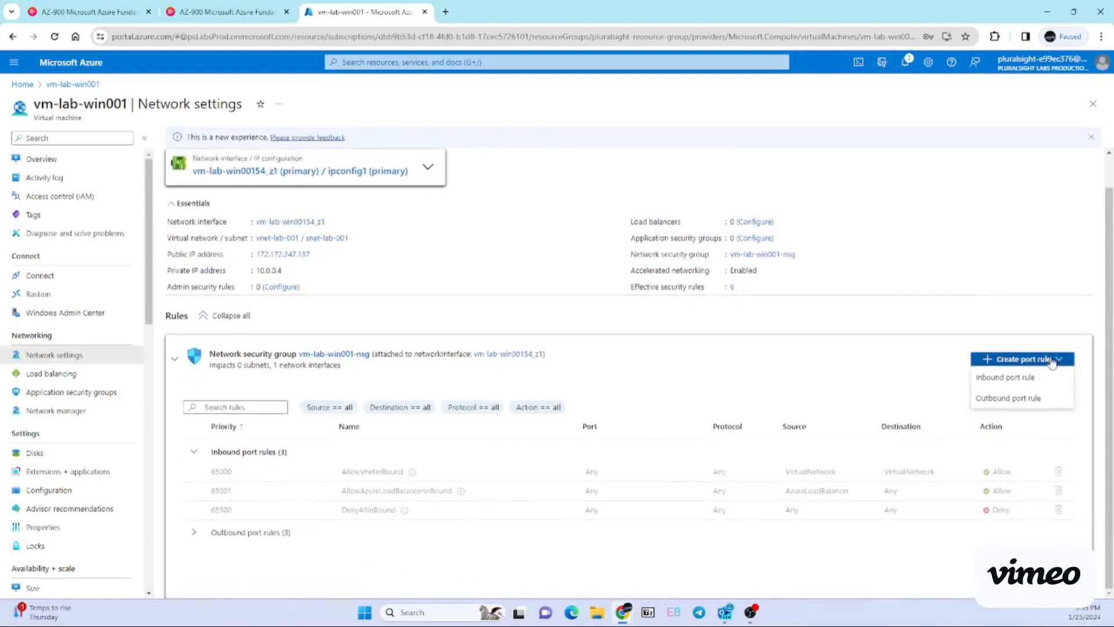
pyautogui.click(1012, 382)
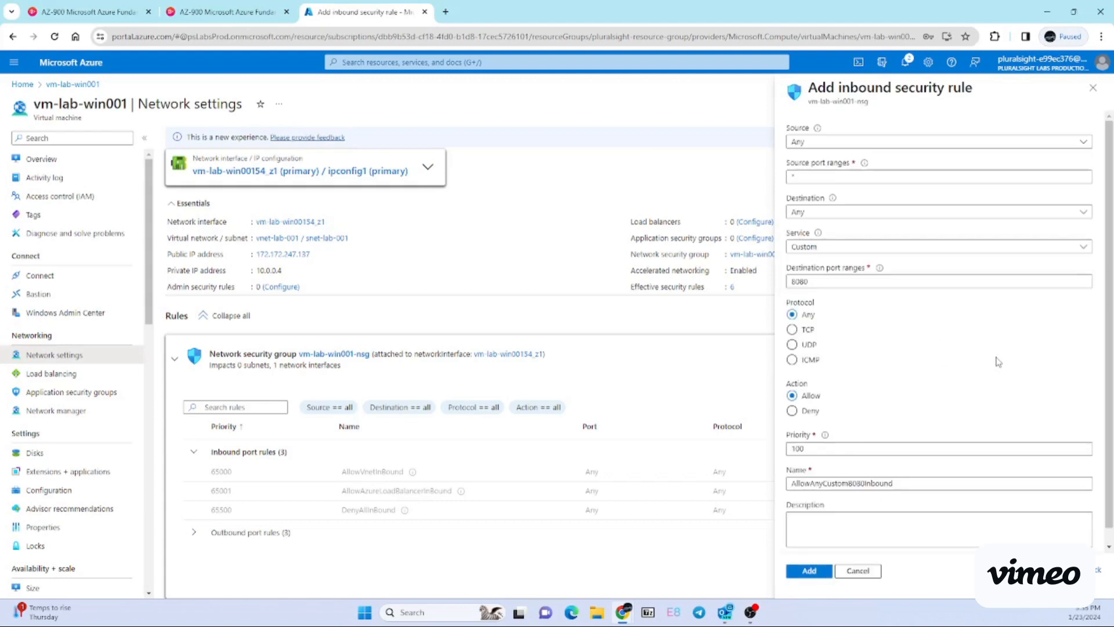
# Step: Keep the inbound rule's source as Any, and set the destination port to 80 and the protocol to TCP
pyautogui.click(889, 144)
pyautogui.click(894, 124)
pyautogui.click(836, 282)
pyautogui.press('BackSpace')
pyautogui.press('BackSpace')
pyautogui.press('BackSpace')
pyautogui.press('BackSpace')
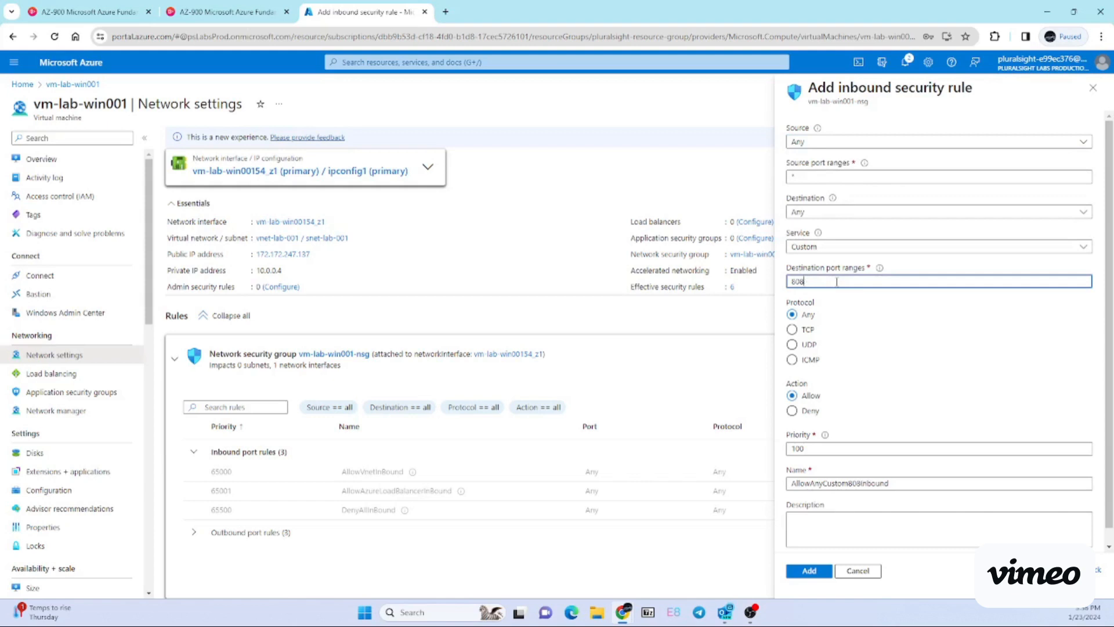
pyautogui.write('80')
pyautogui.click(797, 331)
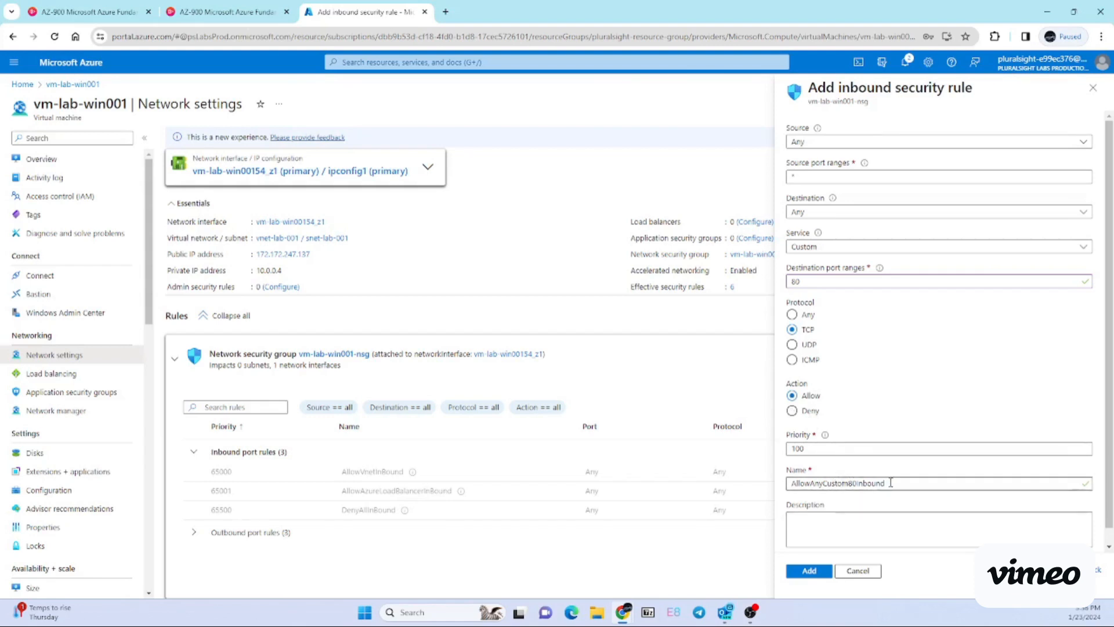
# Step: Name the inbound rule nsg-rule-lab-tcp-80 and add it to the network security group
pyautogui.moveTo(891, 483); pyautogui.dragTo(767, 495)
pyautogui.press('BackSpace')
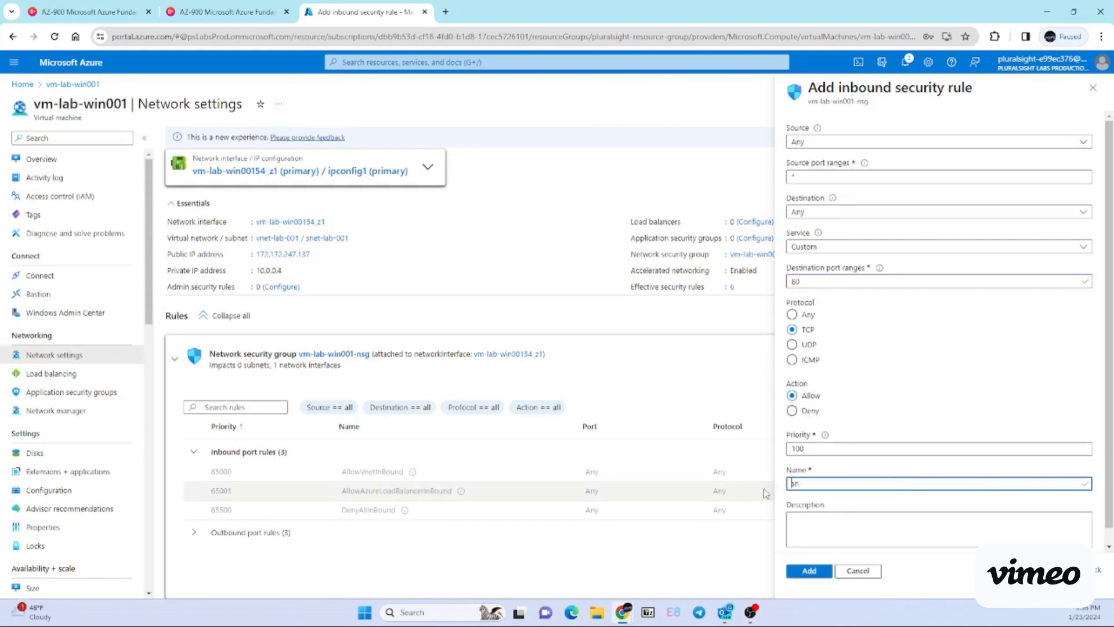
pyautogui.write('sn')
pyautogui.press('BackSpace')
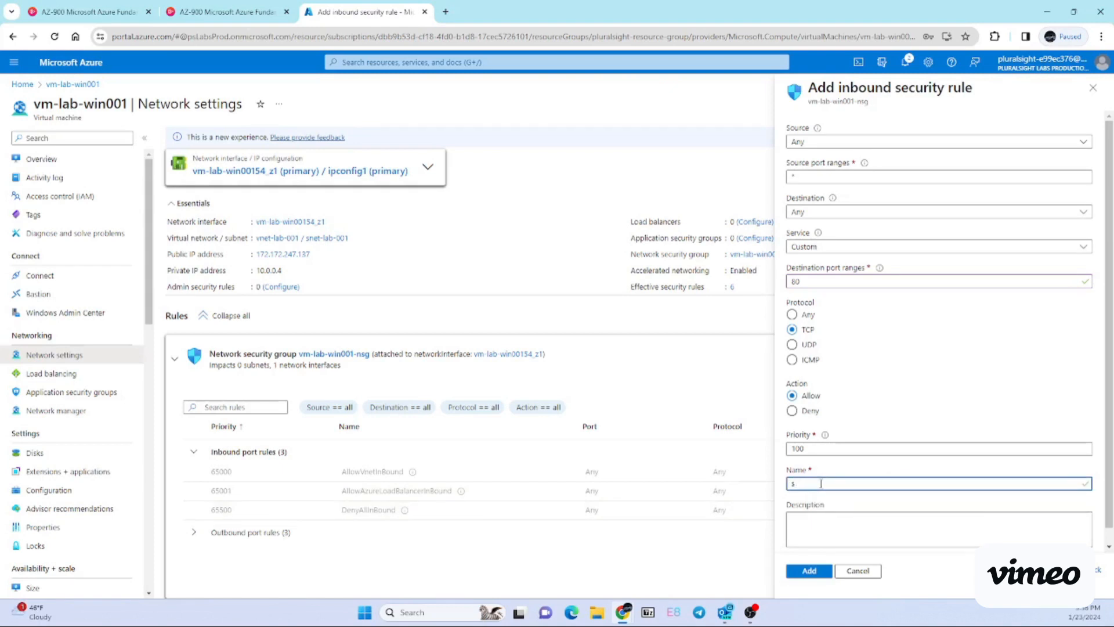
pyautogui.write('nsg-rule-lab-tcp-80')
pyautogui.scroll(-1, 850, 364)
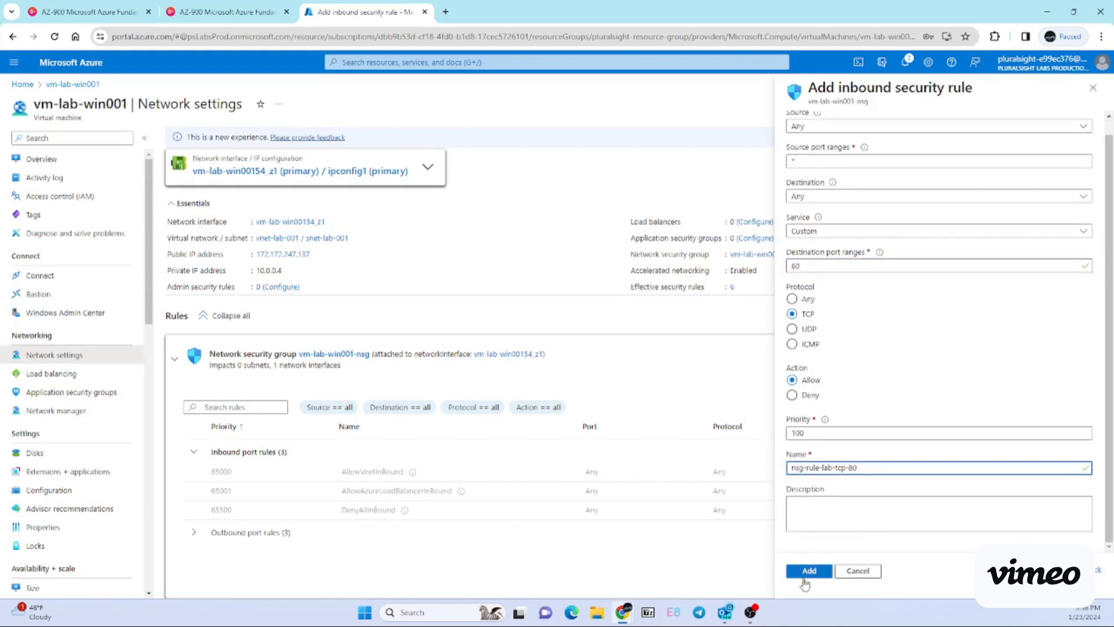
pyautogui.click(808, 572)
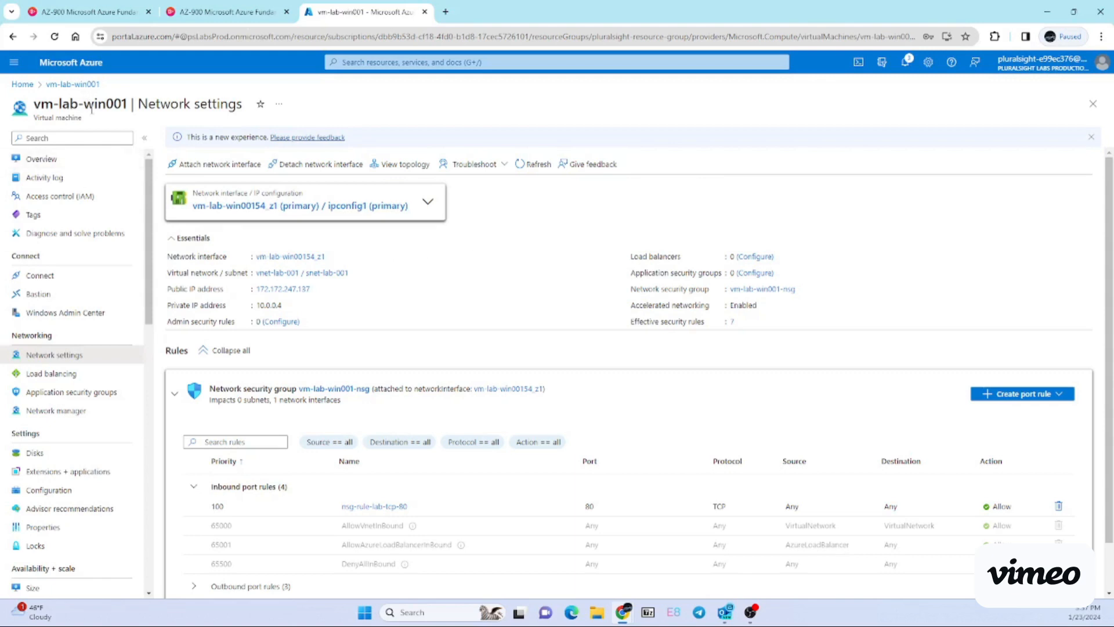
# Step: Return to the virtual machine's overview and copy its DNS name
pyautogui.click(63, 165)
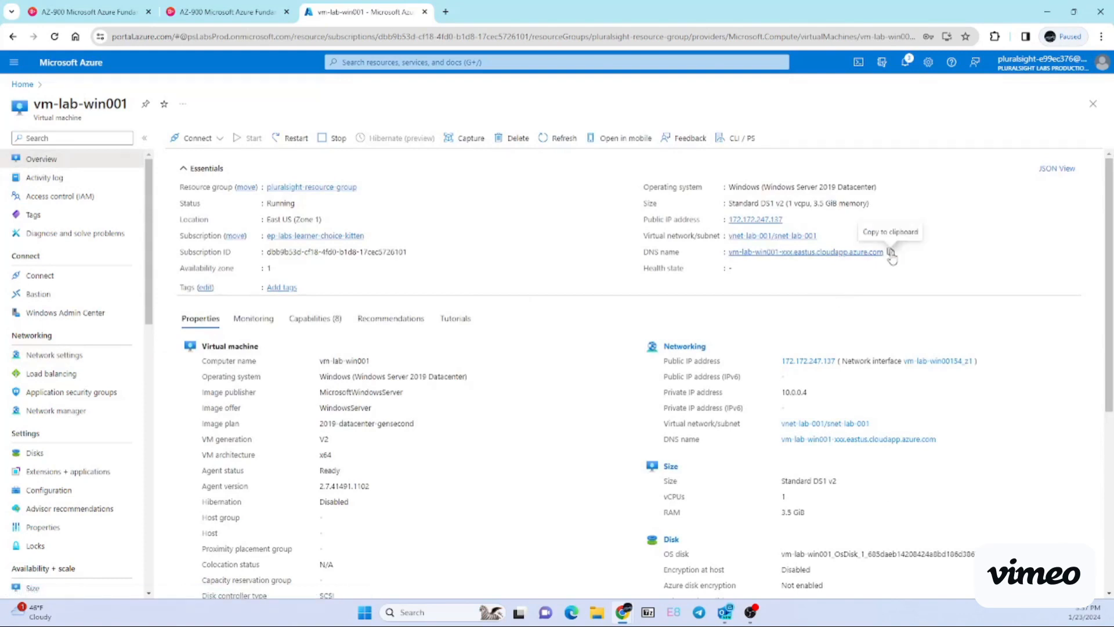
pyautogui.click(890, 254)
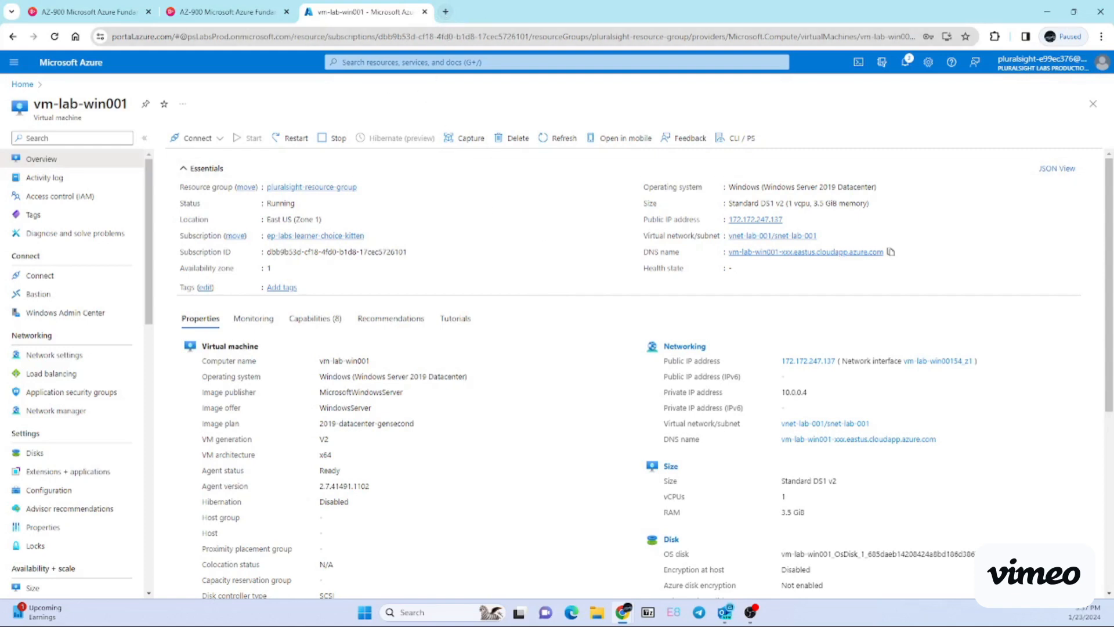
pyautogui.click(751, 612)
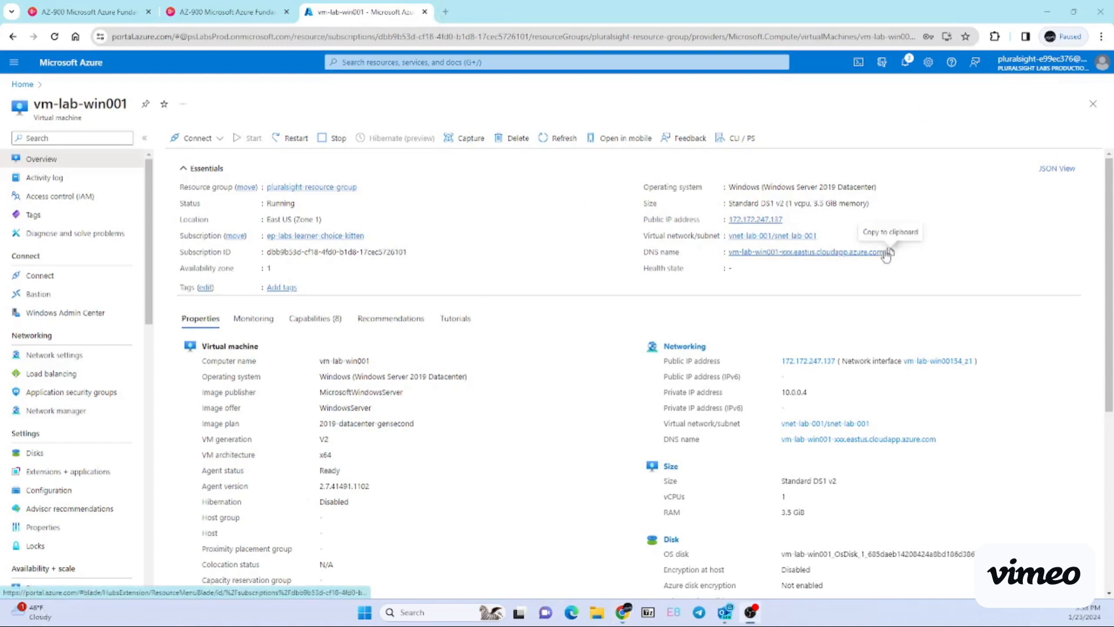
# Step: Open a new browser tab and close the two AZ-900 course tabs
pyautogui.click(445, 12)
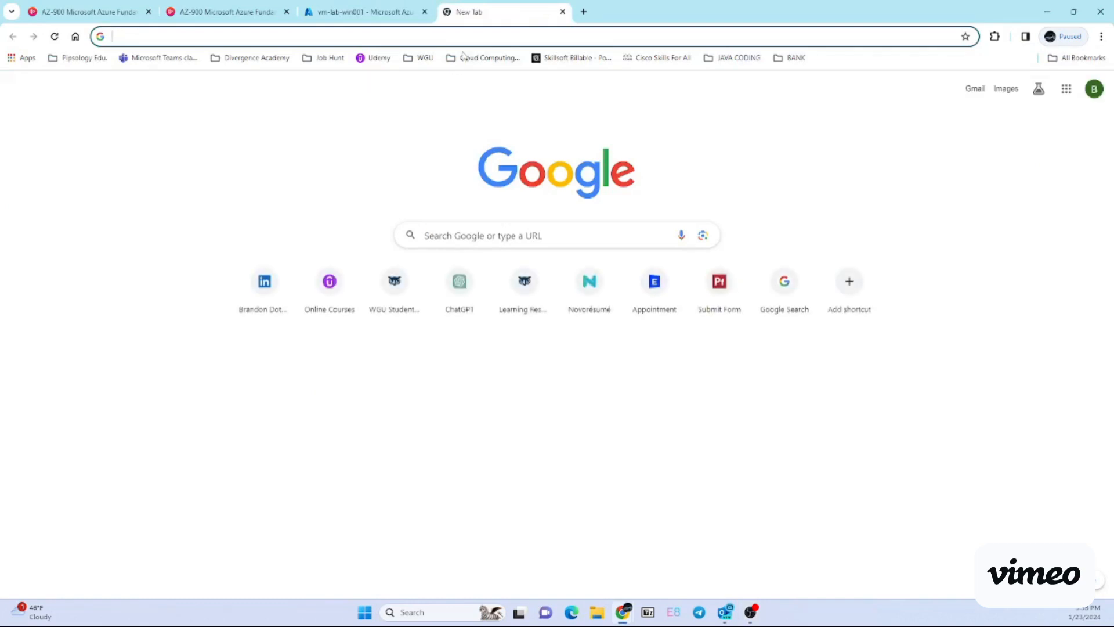
pyautogui.click(286, 12)
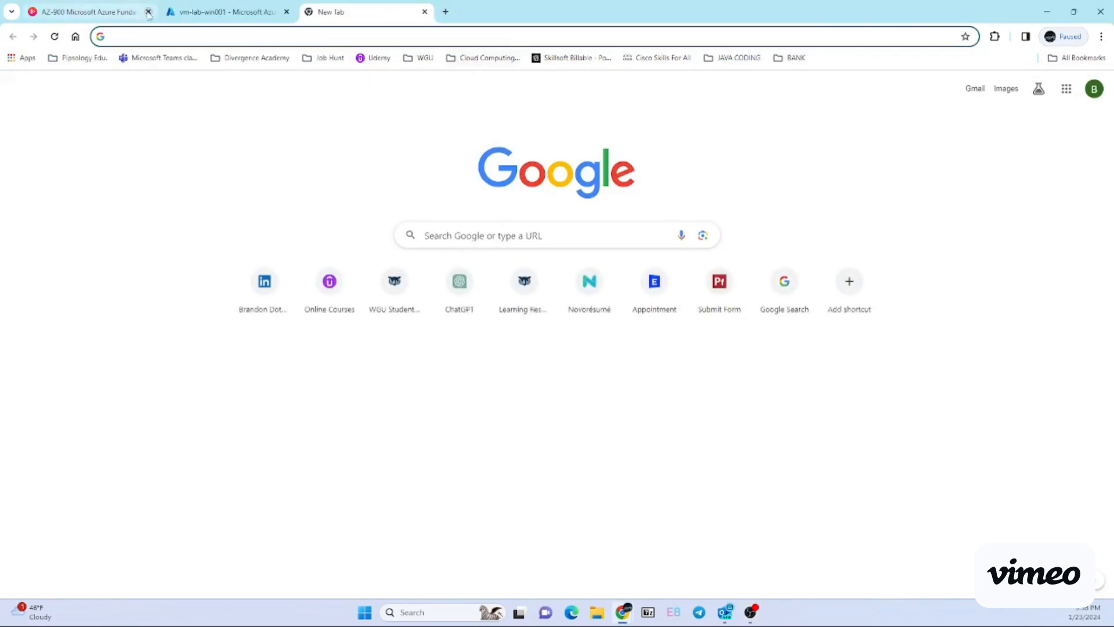
pyautogui.click(148, 12)
pyautogui.rightClick(852, 61)
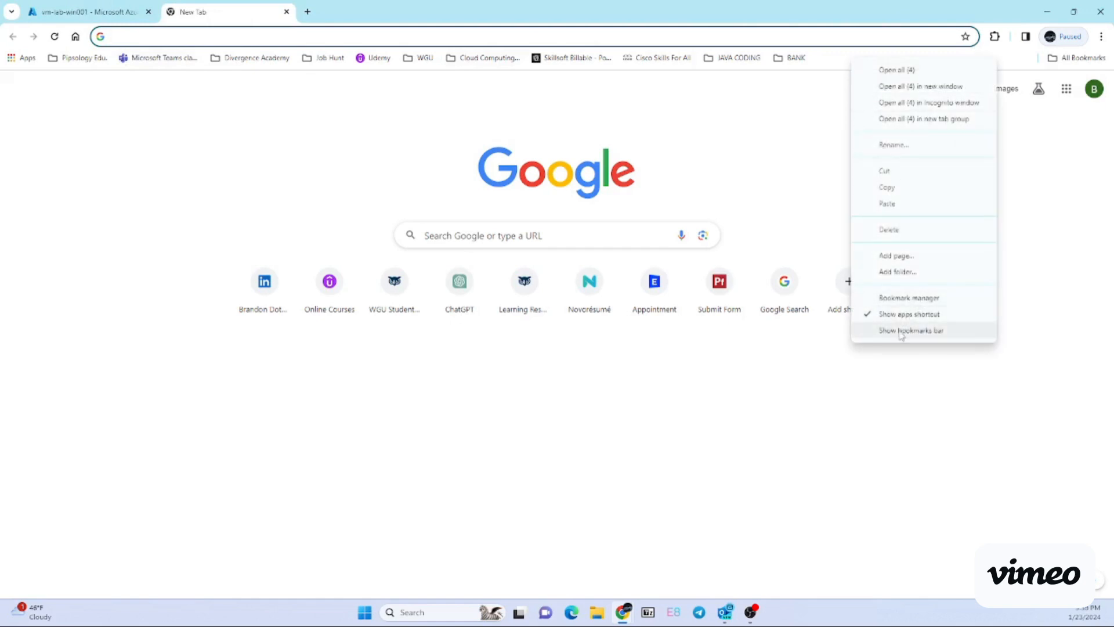
pyautogui.click(659, 95)
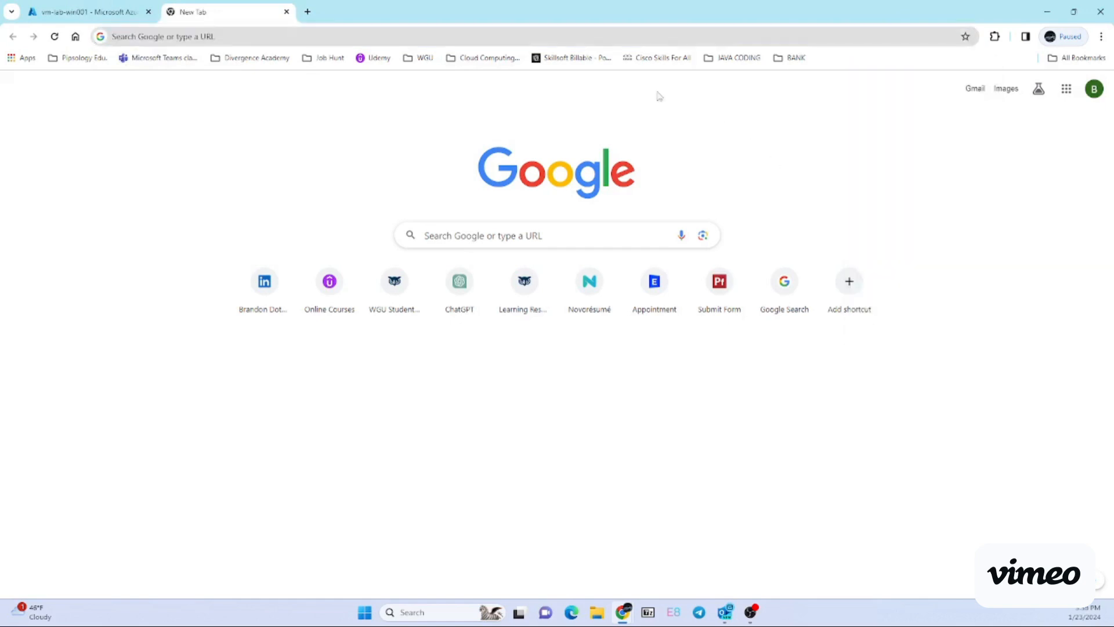
pyautogui.rightClick(843, 66)
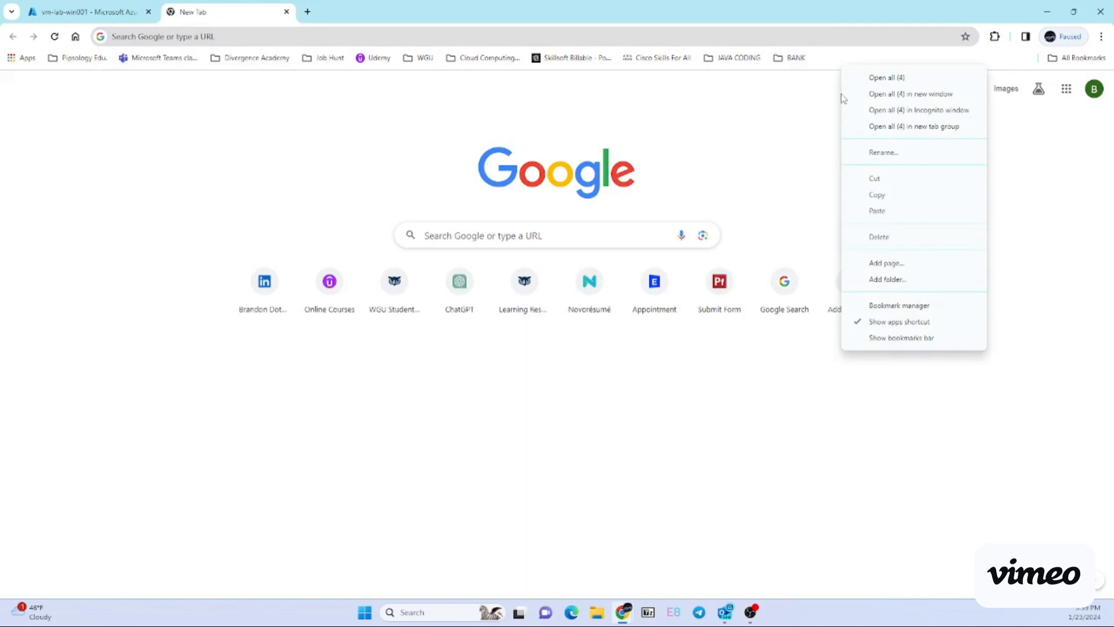
# Step: Load the copied DNS name vm-lab-win001-xxx.eastus.cloudapp.azure.com in the new browser tab to test web access to the virtual machine
pyautogui.click(312, 36)
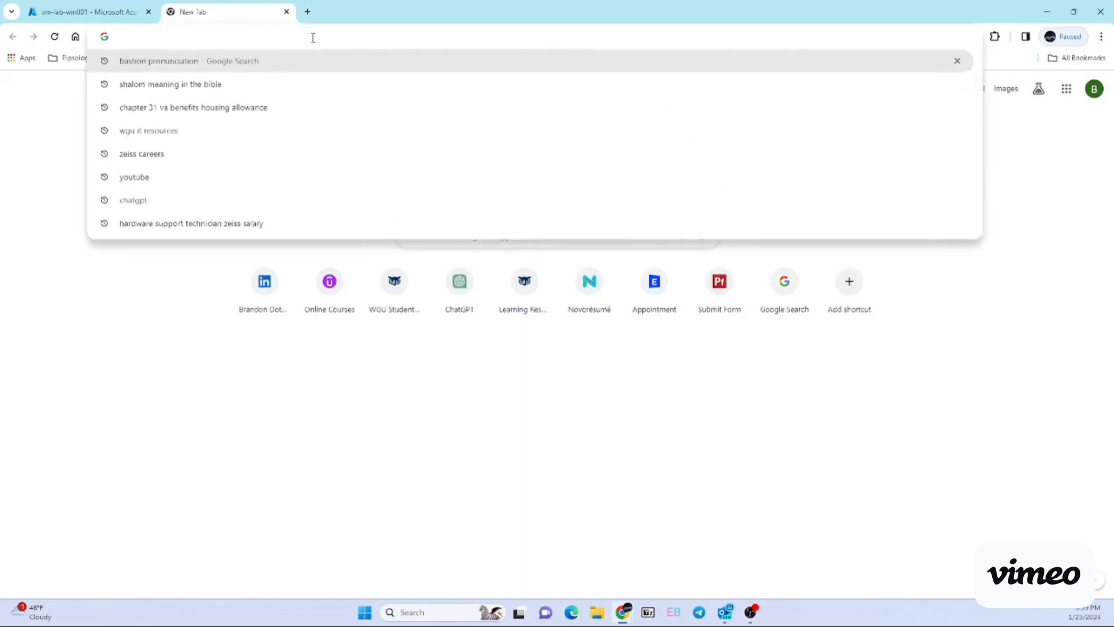
pyautogui.hotkey('ctrl', 'v')
pyautogui.press('Return')
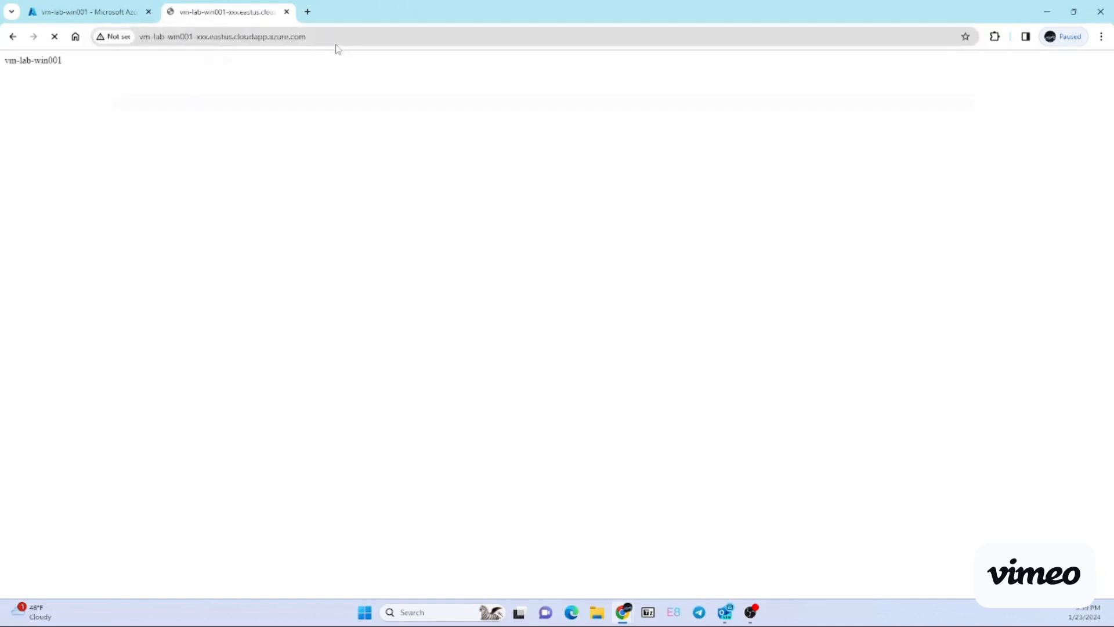